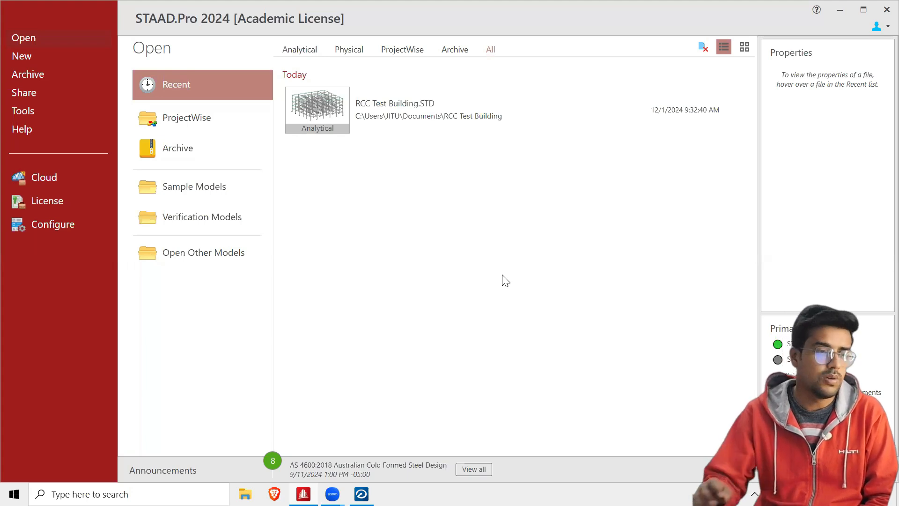
Review the section properties, supports, load definitions and load cases of the RCC Test Building.STD model, and close the model.
click(401, 114)
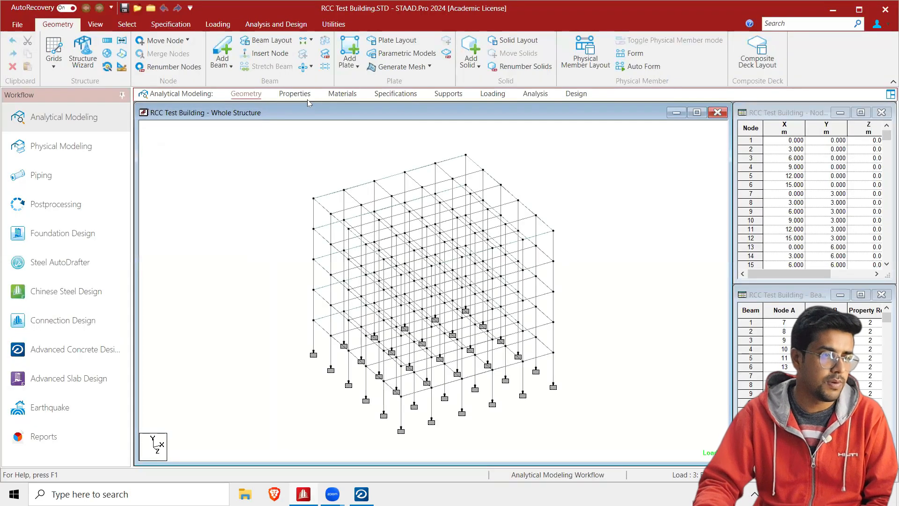
click(294, 93)
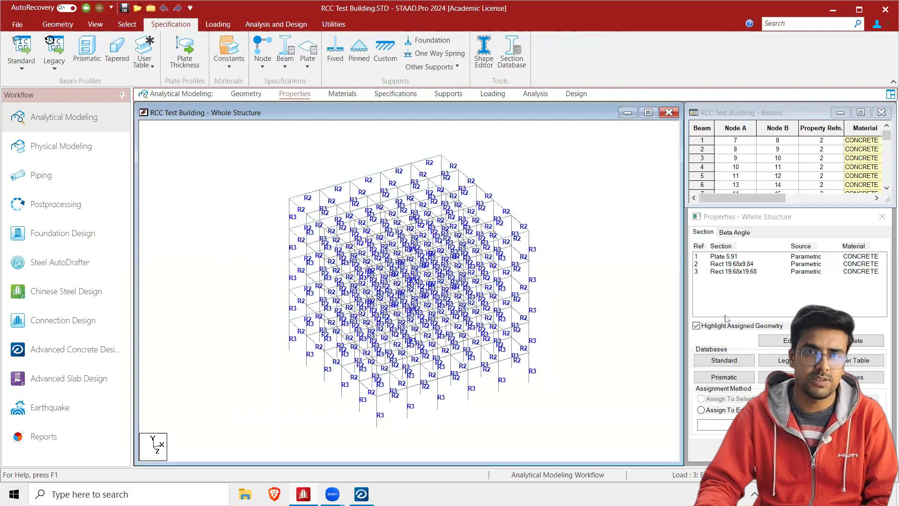
click(459, 96)
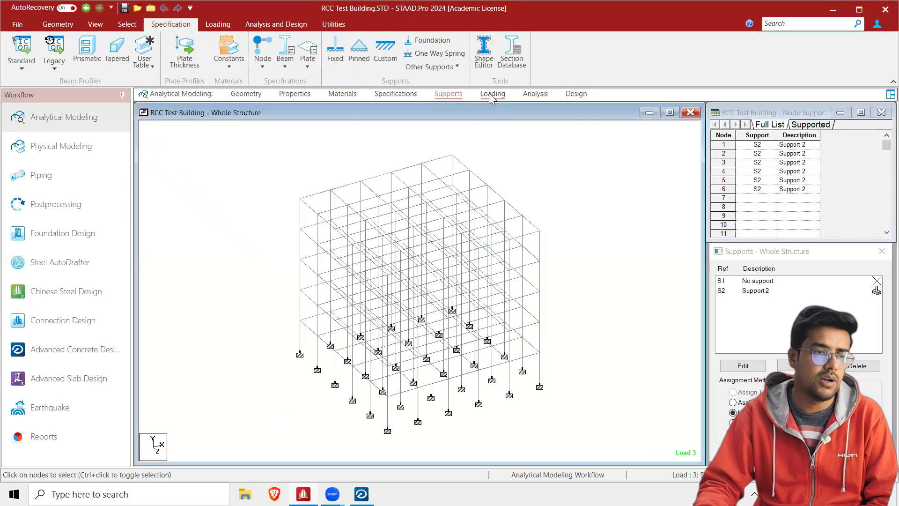
click(493, 94)
click(720, 133)
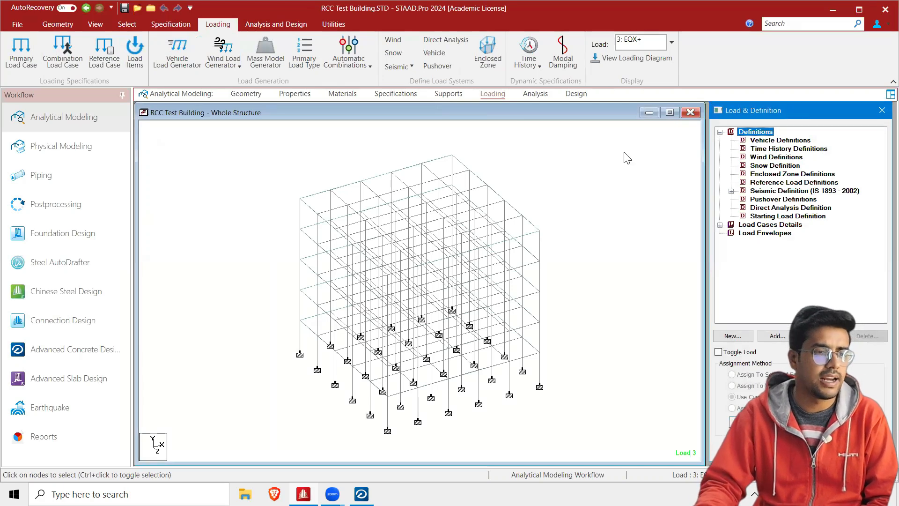
click(720, 225)
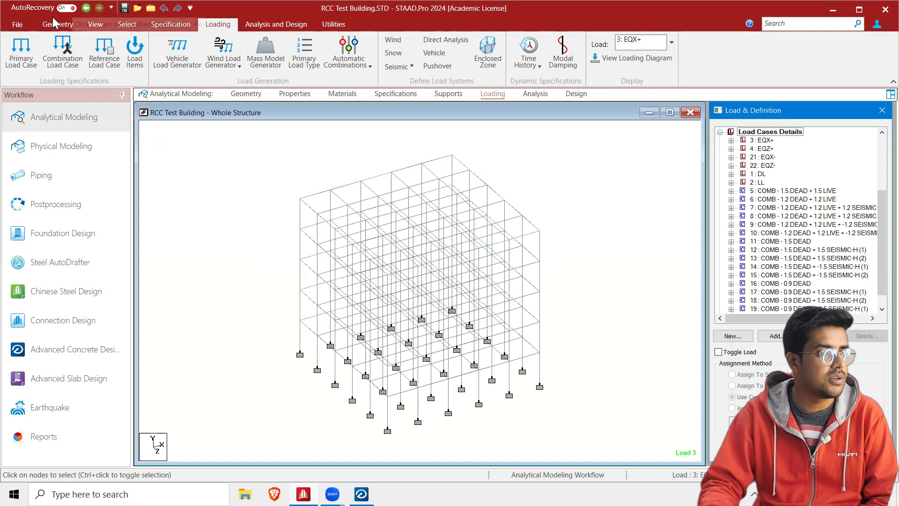
click(17, 24)
click(30, 289)
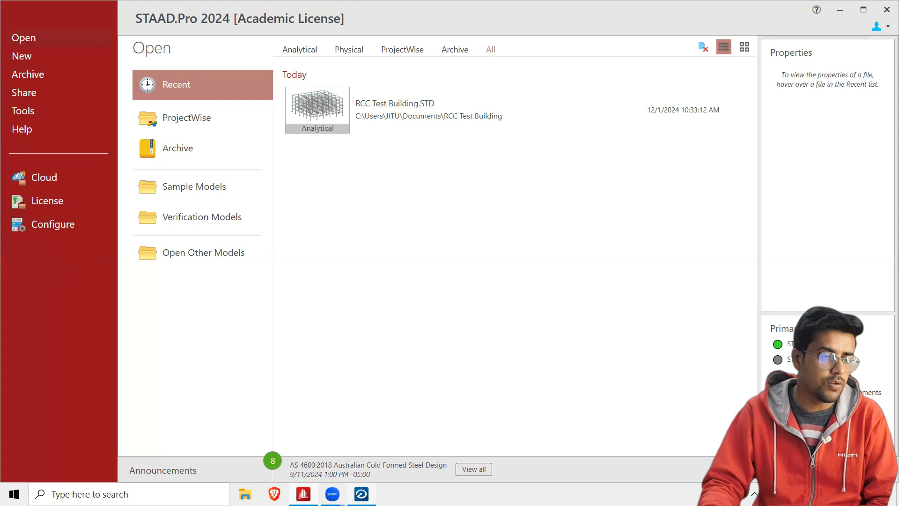
Switch to RCDC and create a Column & Wall design project from the RCC Test Building.STD analysis file.
click(361, 493)
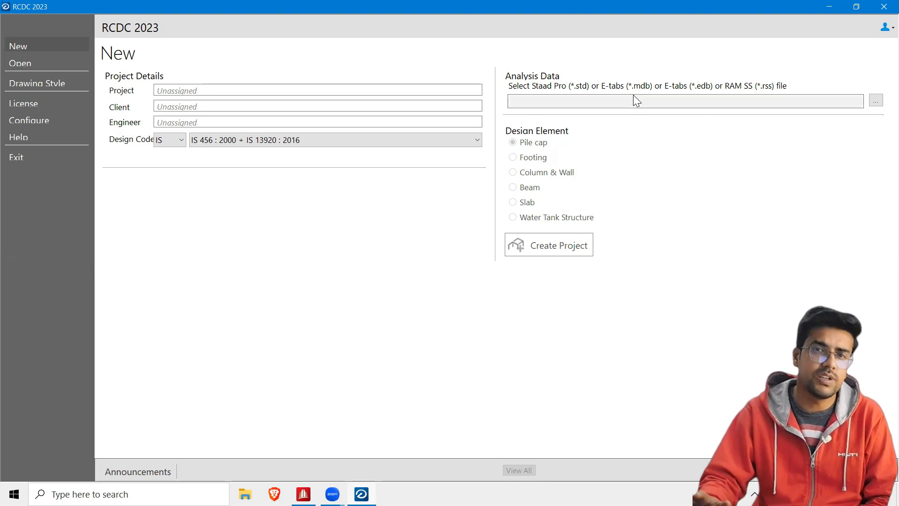
click(875, 100)
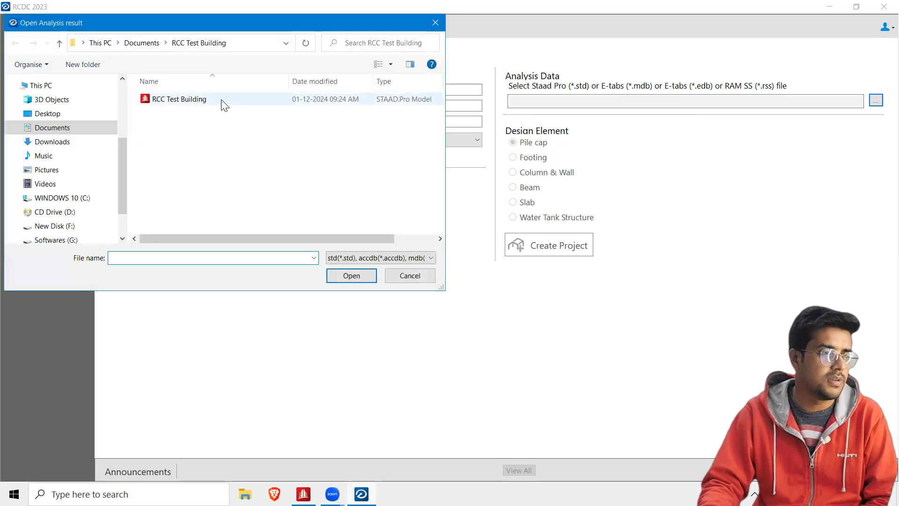
click(221, 100)
click(347, 275)
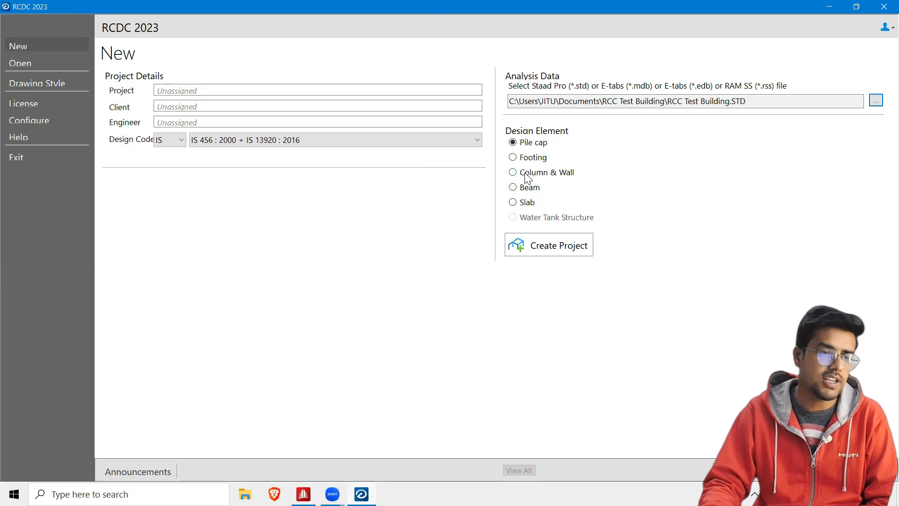
click(527, 174)
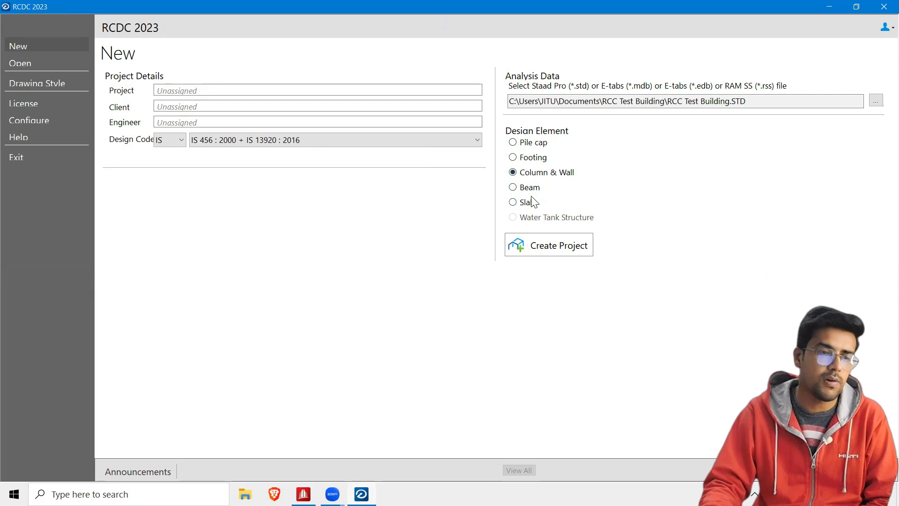
click(562, 249)
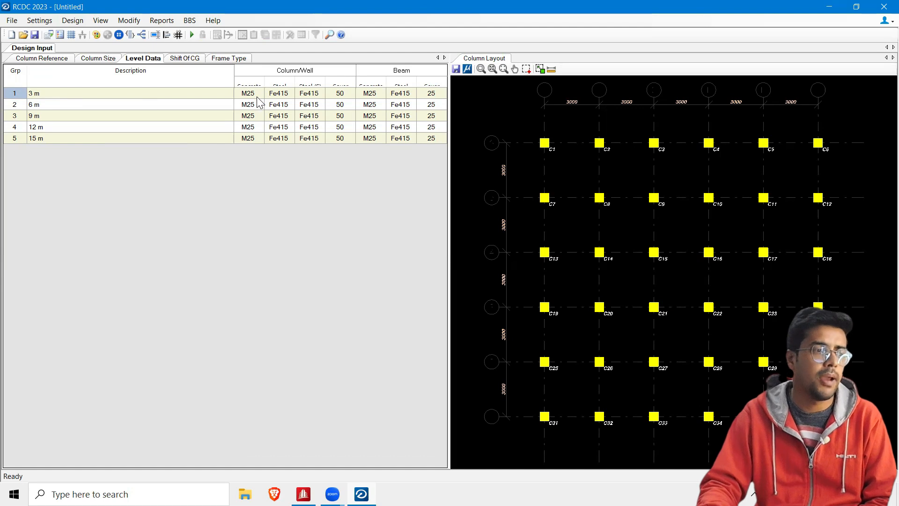
Set the column/wall main steel grade of the 3 m level to Fe550.
click(276, 93)
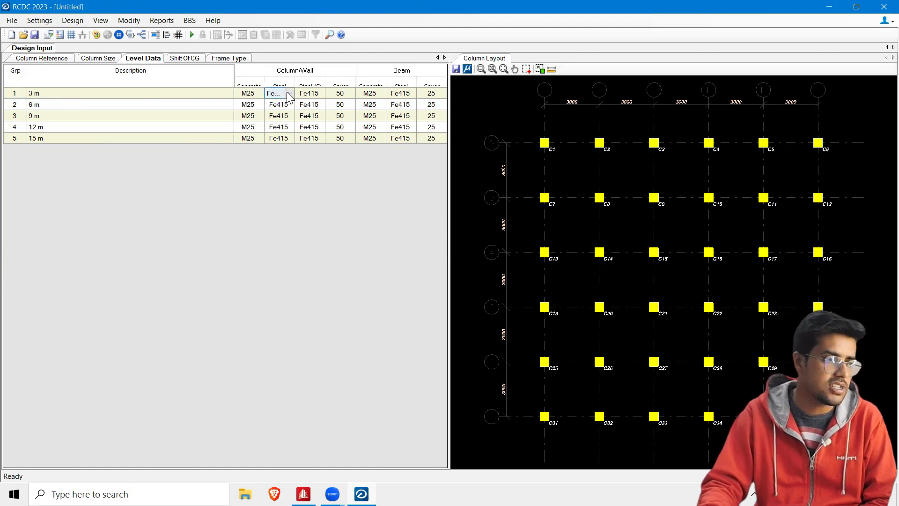
click(289, 93)
click(285, 144)
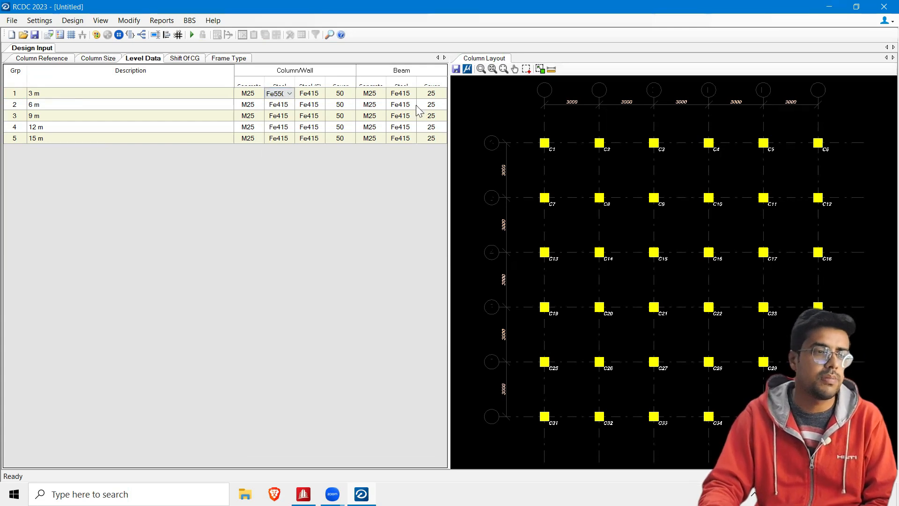
click(431, 94)
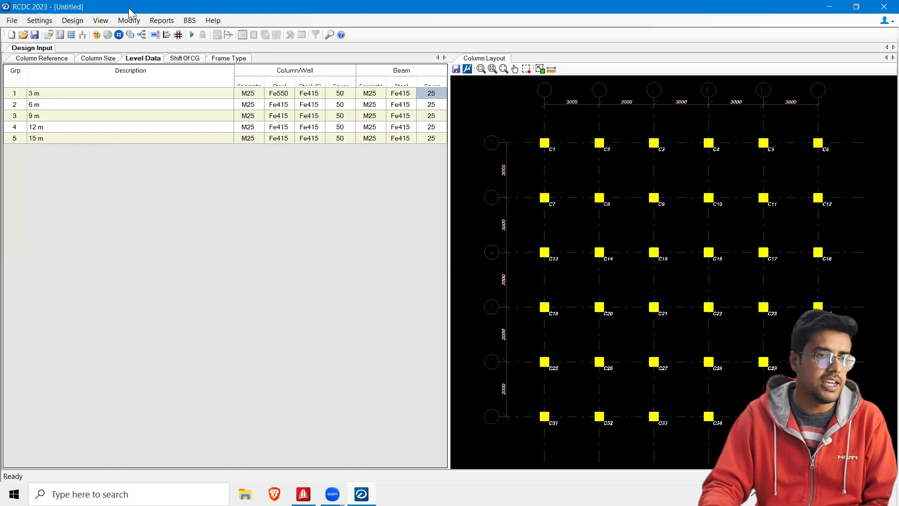
Review the column design settings without changing them.
click(41, 20)
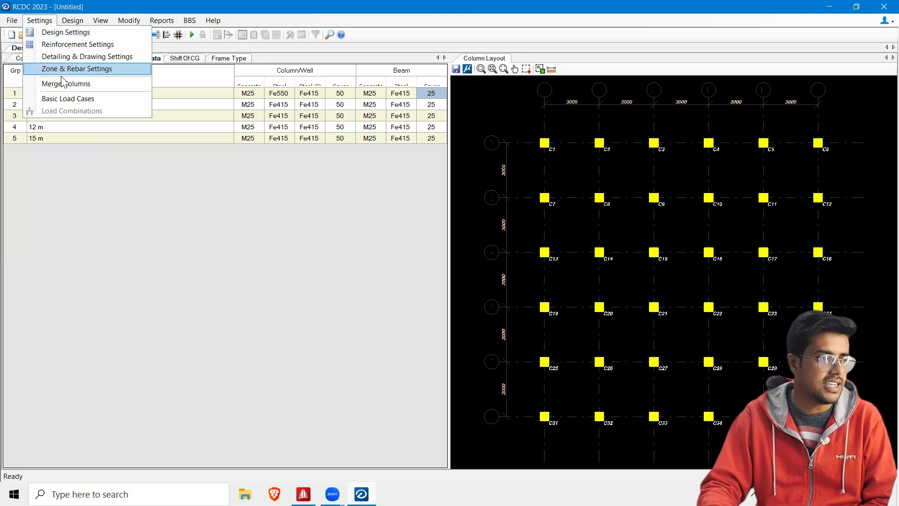
click(66, 32)
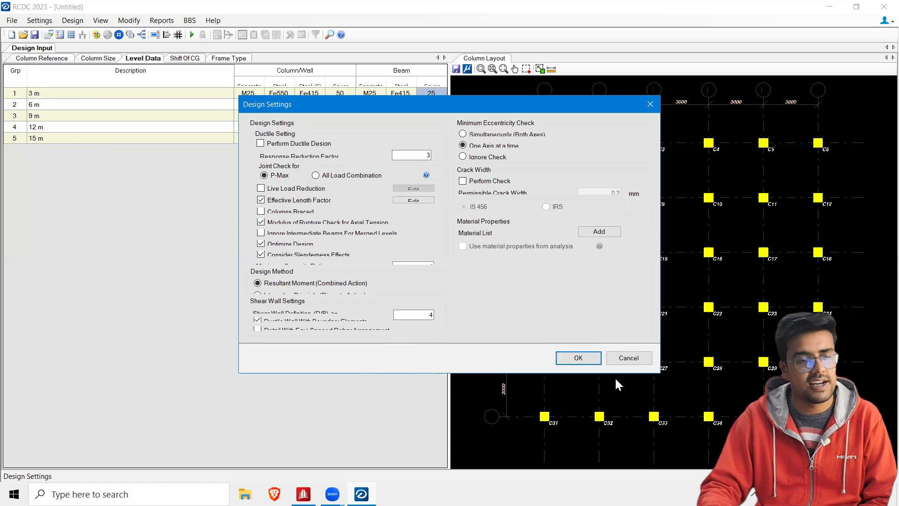
click(627, 358)
Review the column steel percentage limits and allowed rebar diameters in the reinforcement settings, and accept the existing values.
click(39, 20)
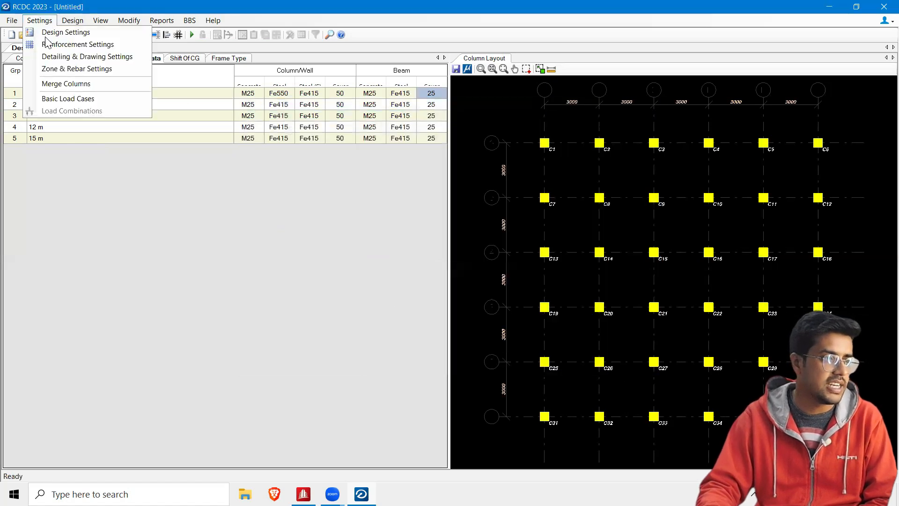
click(50, 45)
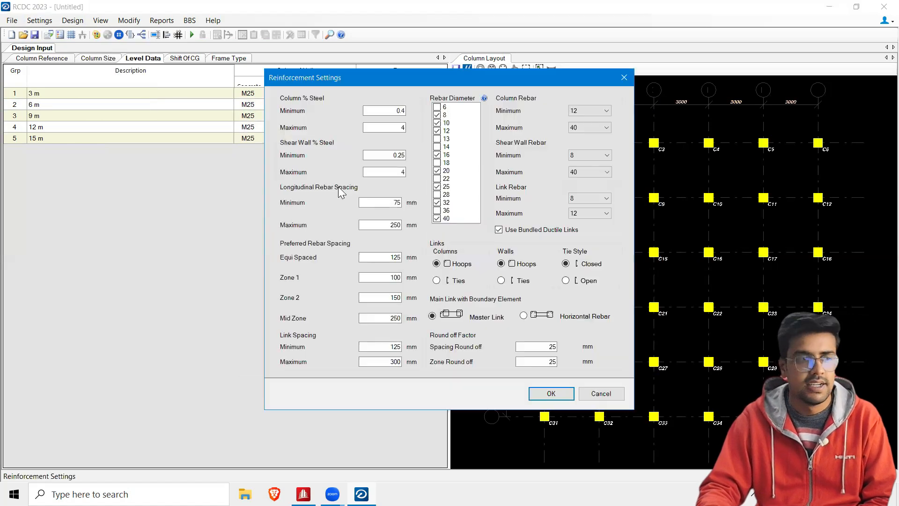
drag(370, 114, 422, 112)
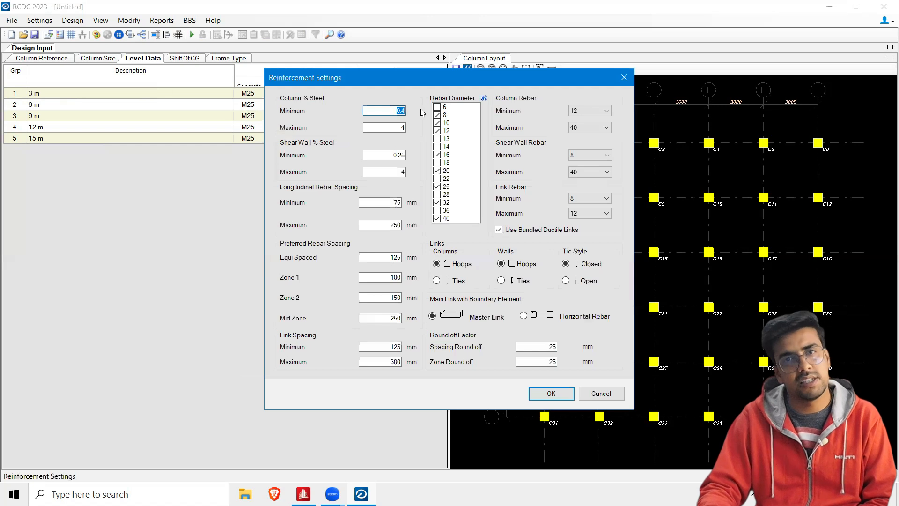
drag(368, 128, 403, 127)
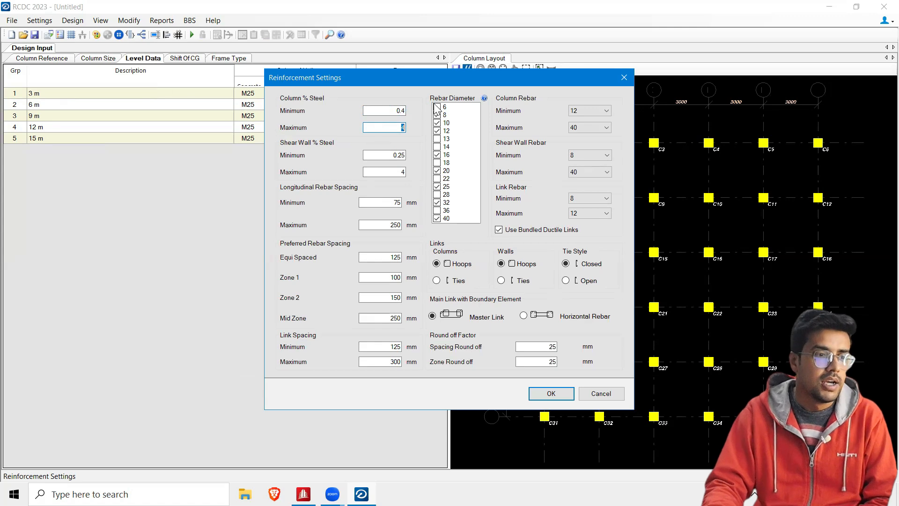
click(443, 202)
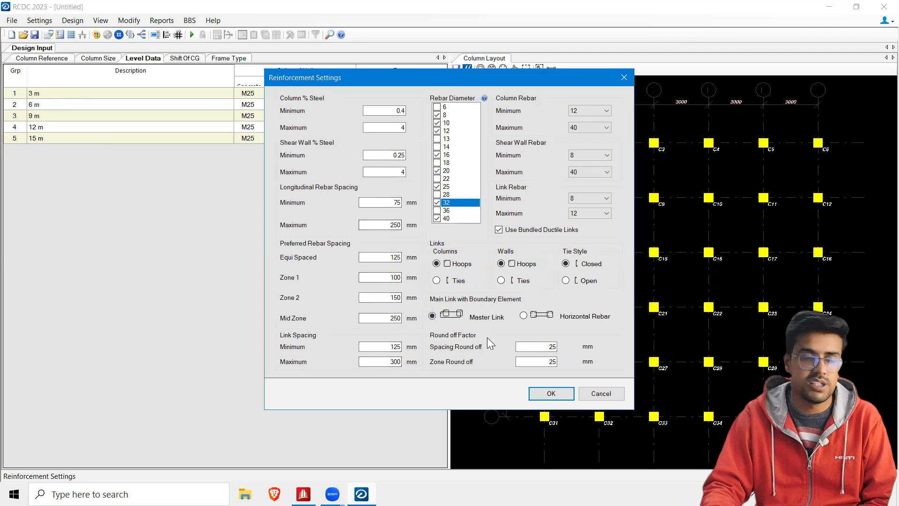
key(Return)
Add LOAD 3: EQX+, LOAD 1: DL and LOAD 2: LL to the primary load cases in the basic load case settings.
click(50, 24)
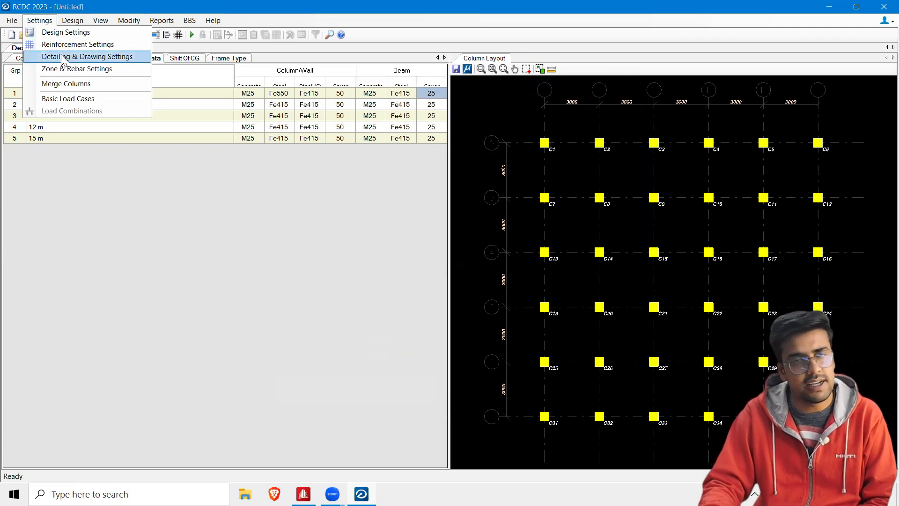
click(67, 98)
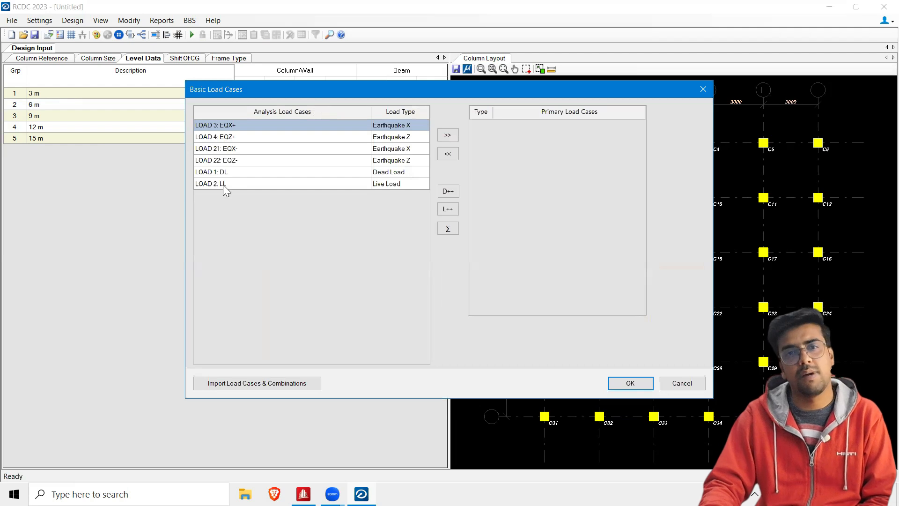
click(445, 135)
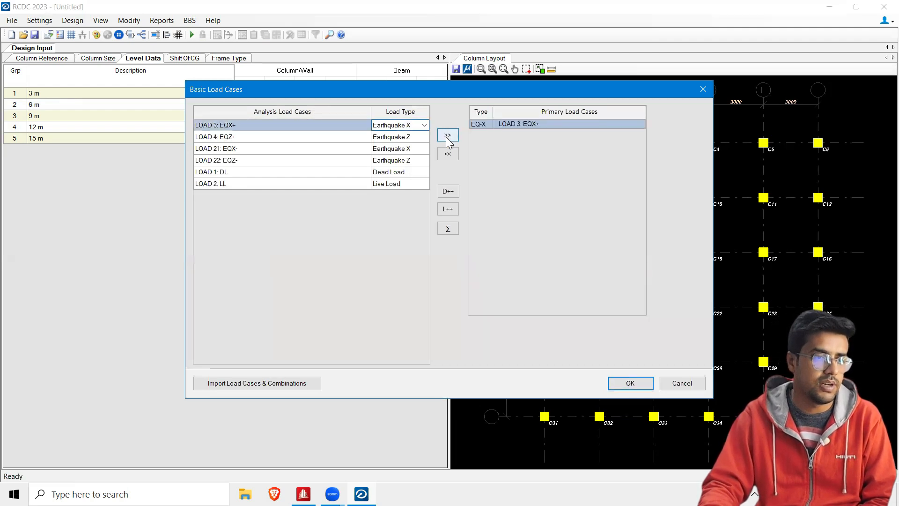
click(410, 125)
click(447, 136)
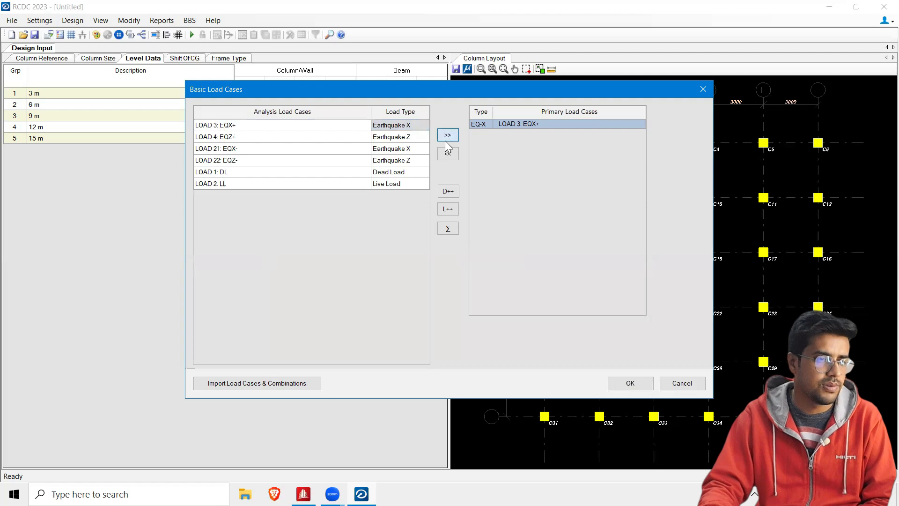
click(358, 174)
click(447, 136)
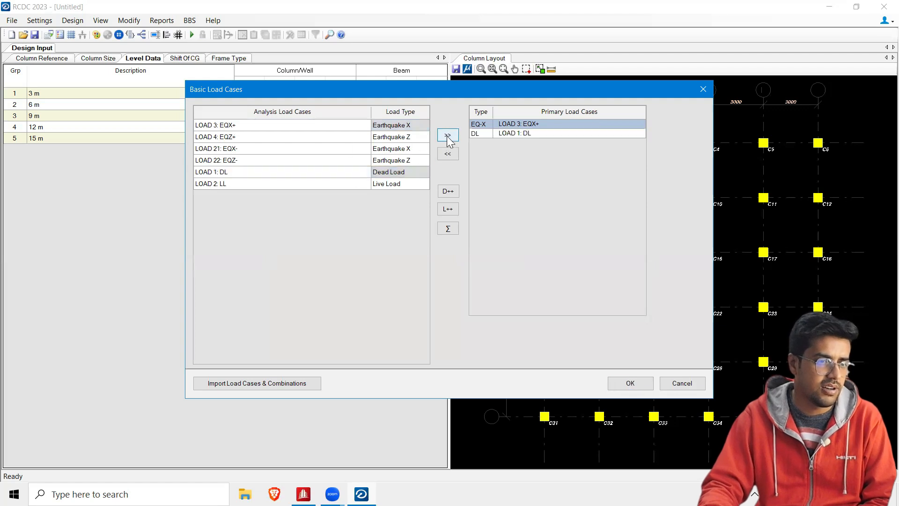
click(377, 175)
click(348, 186)
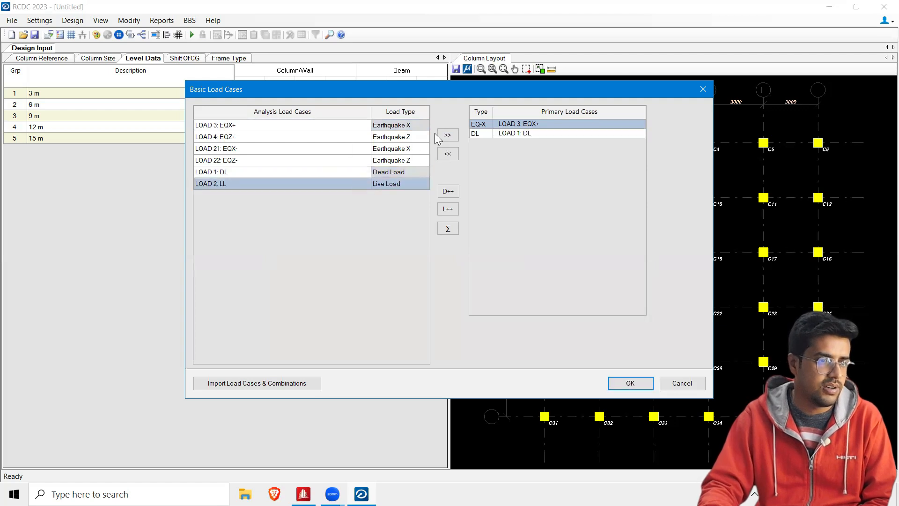
click(344, 174)
click(347, 183)
click(447, 135)
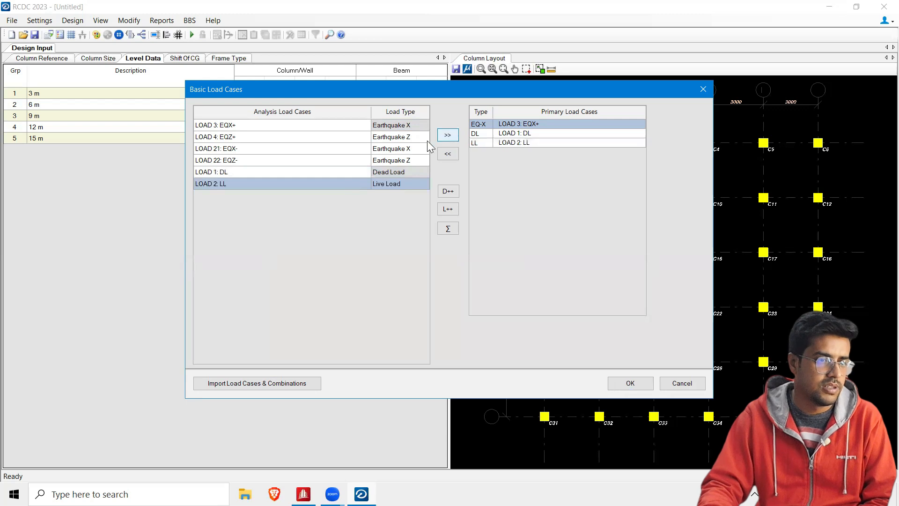
Add LOAD 21: EQX-, LOAD 22: EQZ- and LOAD 4: EQZ+ to the primary load cases, and accept the list.
click(267, 148)
click(448, 135)
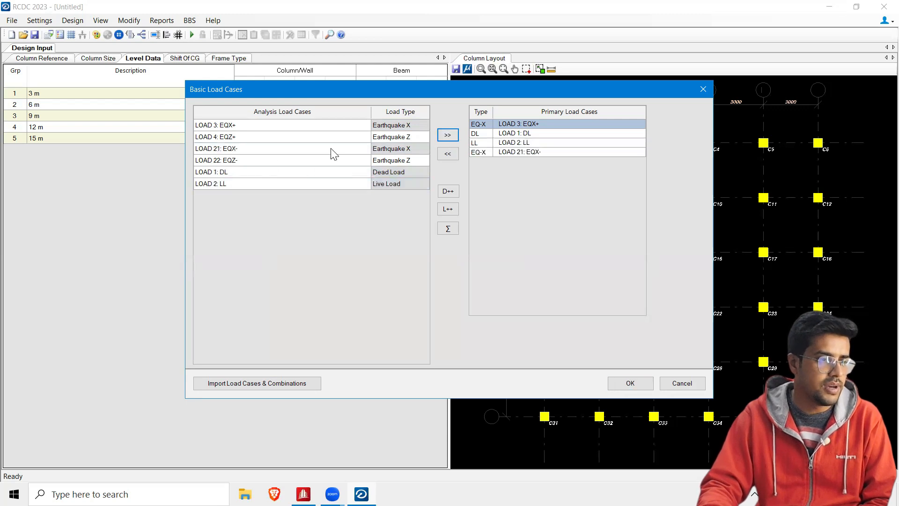
click(272, 161)
click(448, 135)
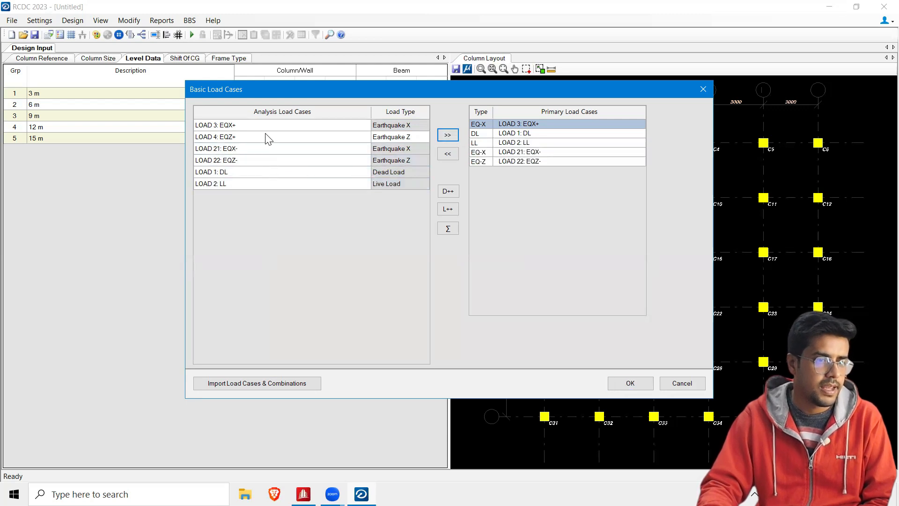
click(265, 137)
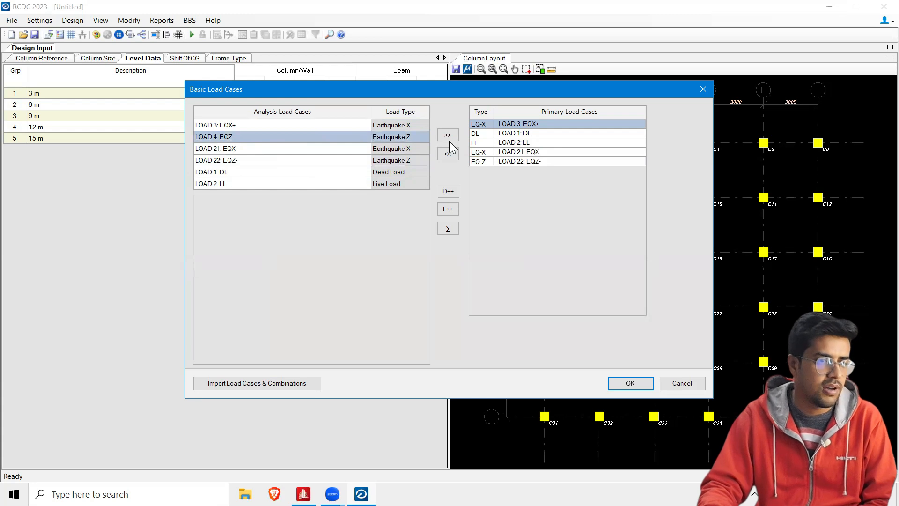
click(323, 125)
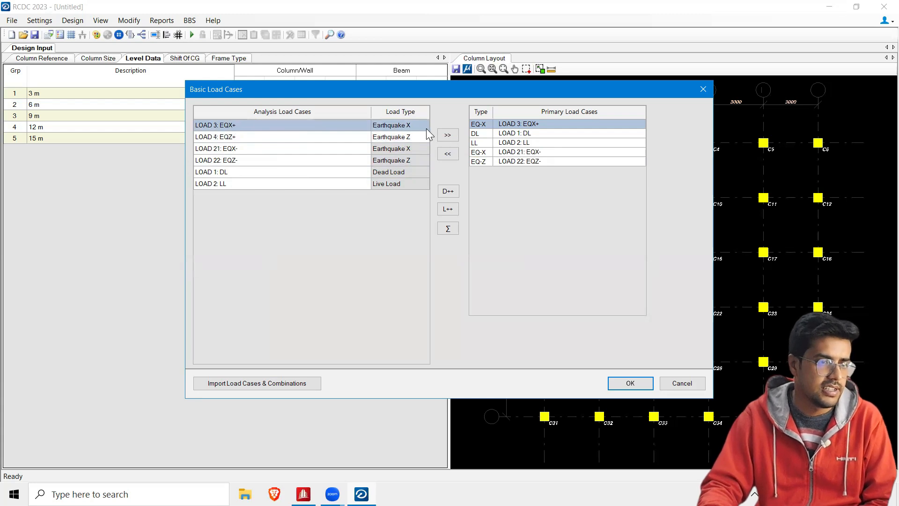
click(452, 136)
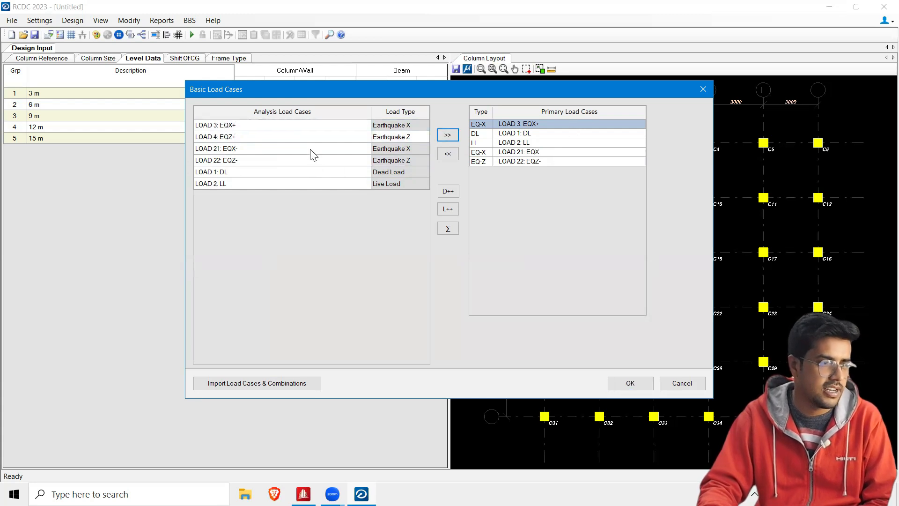
click(350, 137)
click(453, 137)
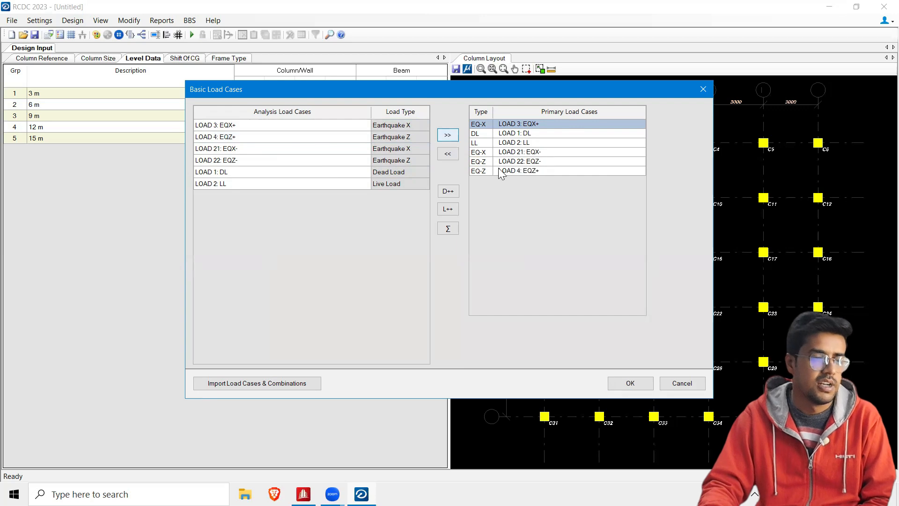
click(638, 386)
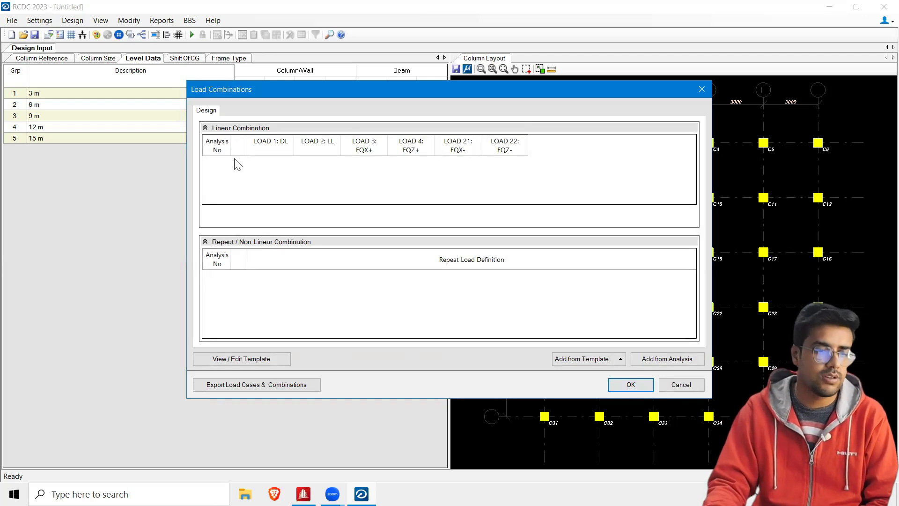
Add the load combinations from the analysis, accept them, and run the automatic design of the columns.
click(672, 363)
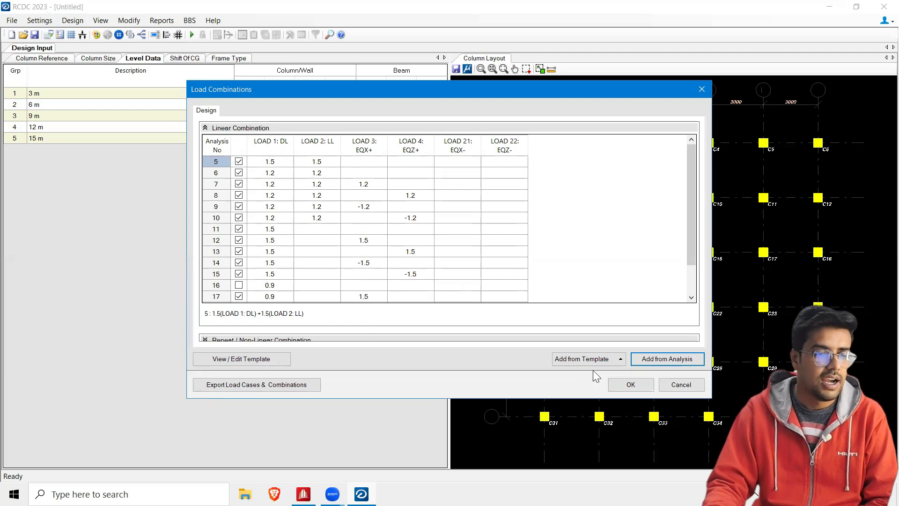
click(622, 385)
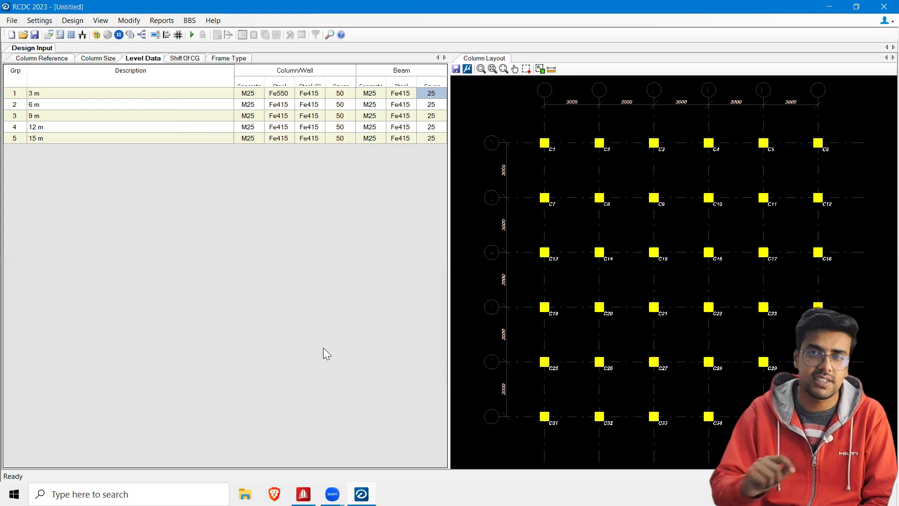
click(72, 20)
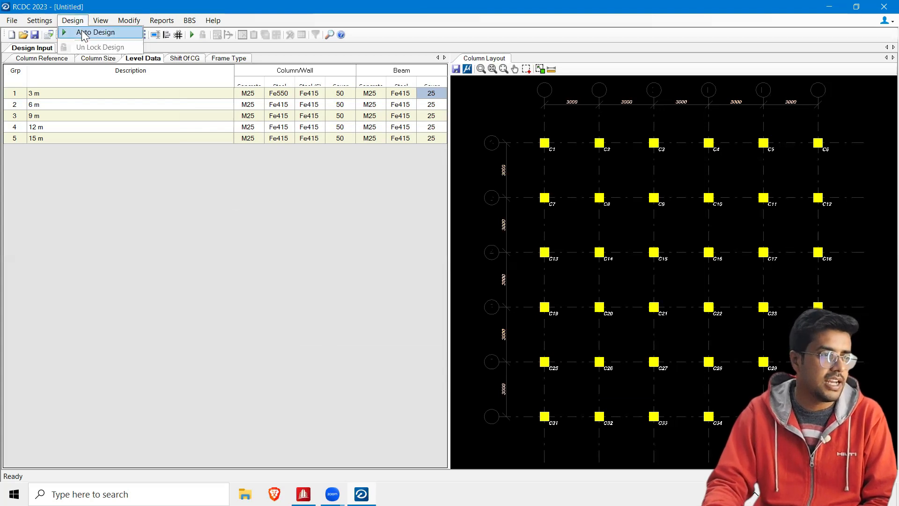
click(160, 3)
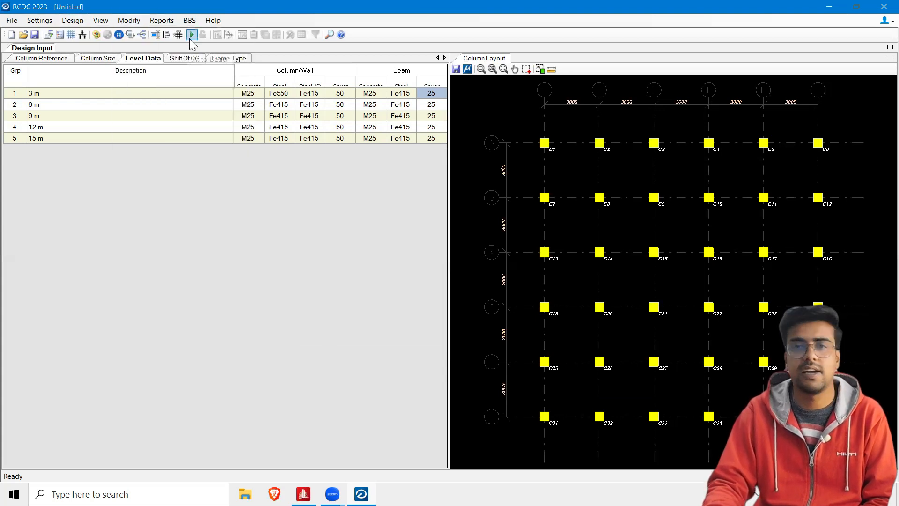
click(190, 39)
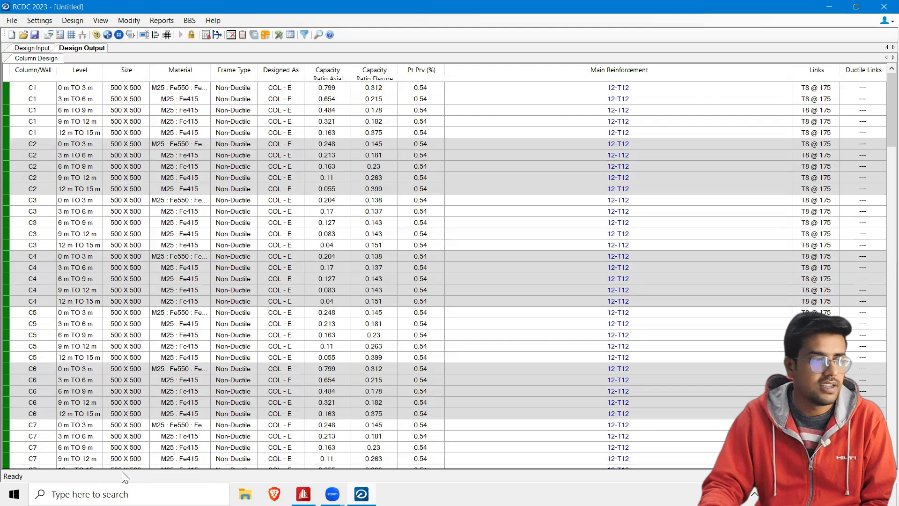
Review column C1's design results across its levels, checking the size, axial capacity ratios, main reinforcement and links.
drag(41, 90, 43, 127)
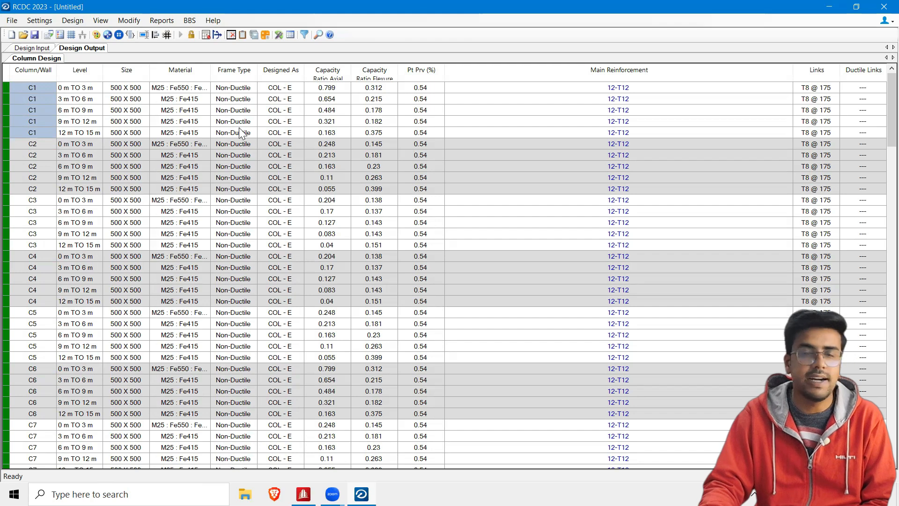
click(333, 89)
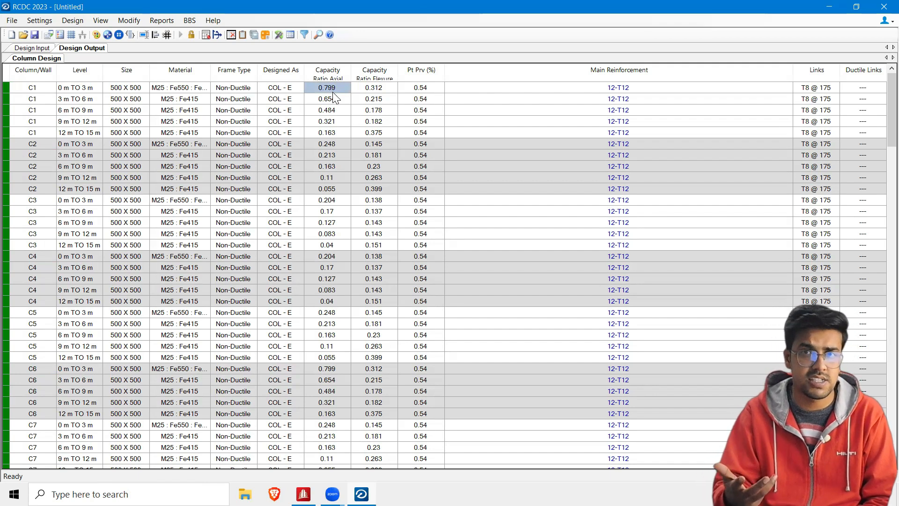
click(331, 133)
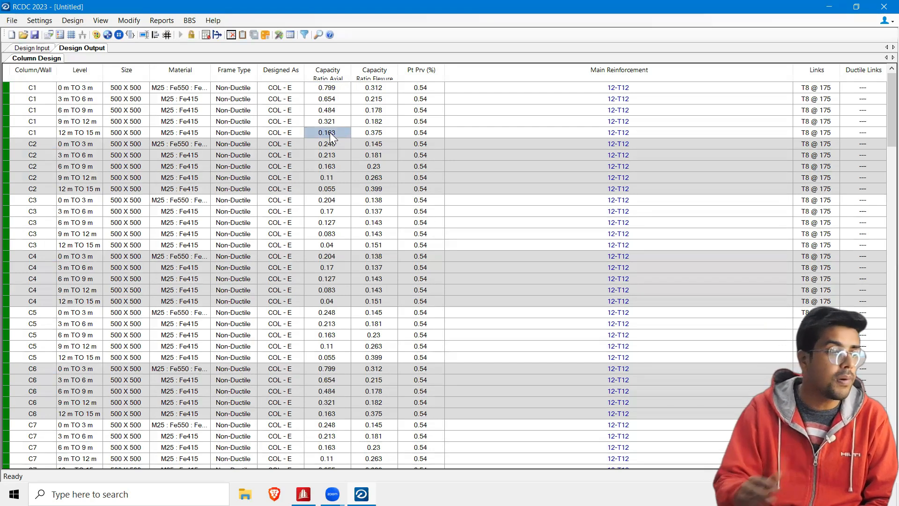
click(142, 134)
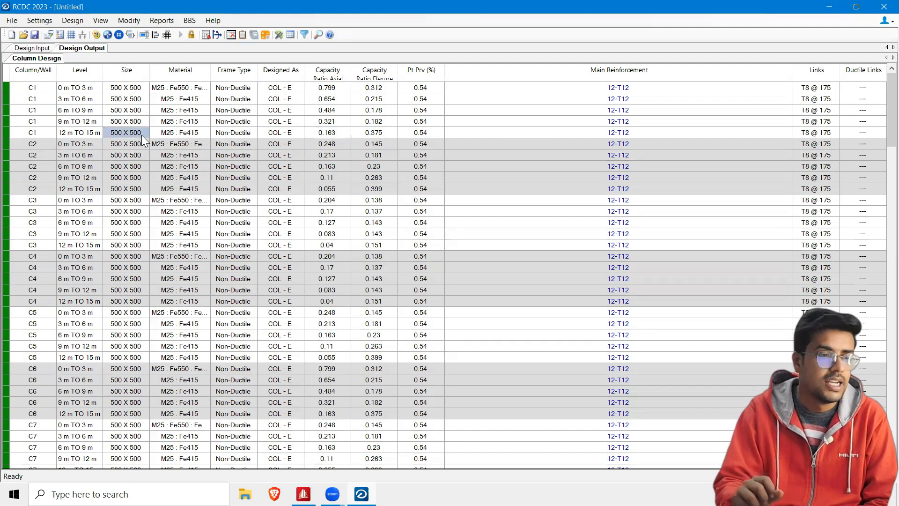
click(322, 130)
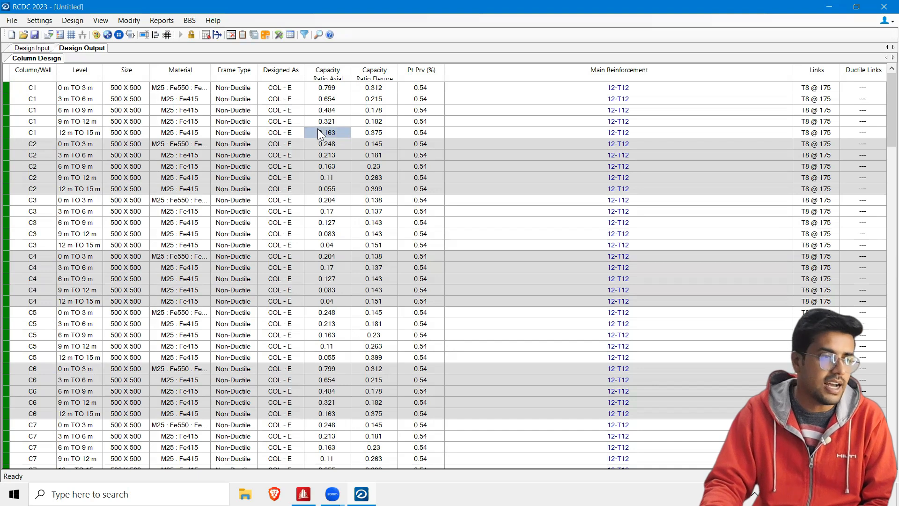
drag(331, 88, 339, 129)
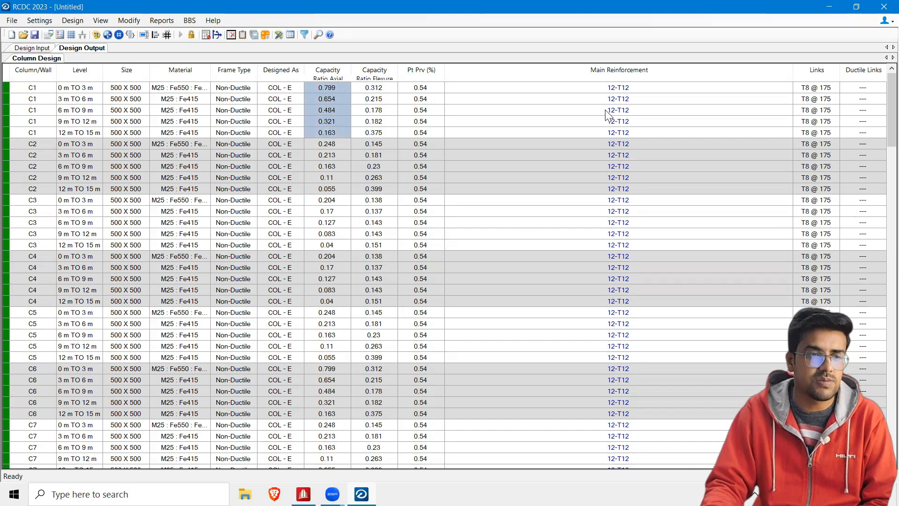
click(632, 88)
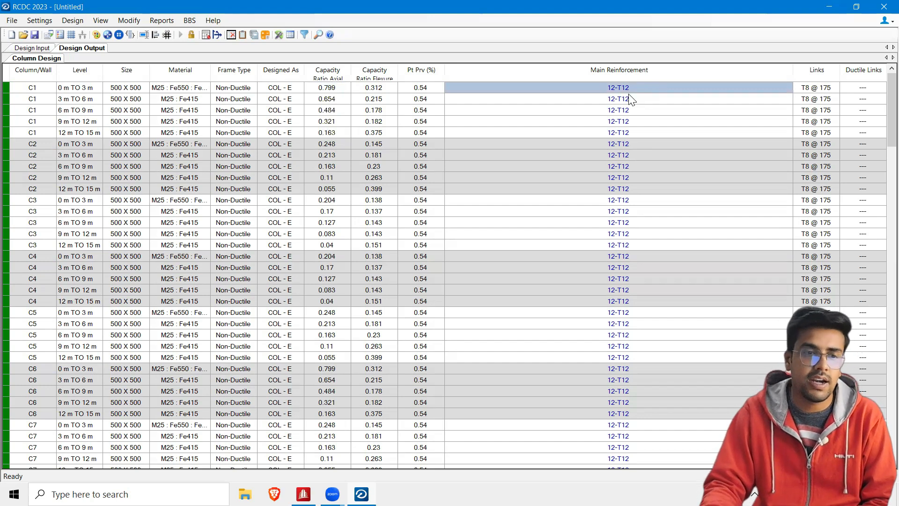
click(810, 89)
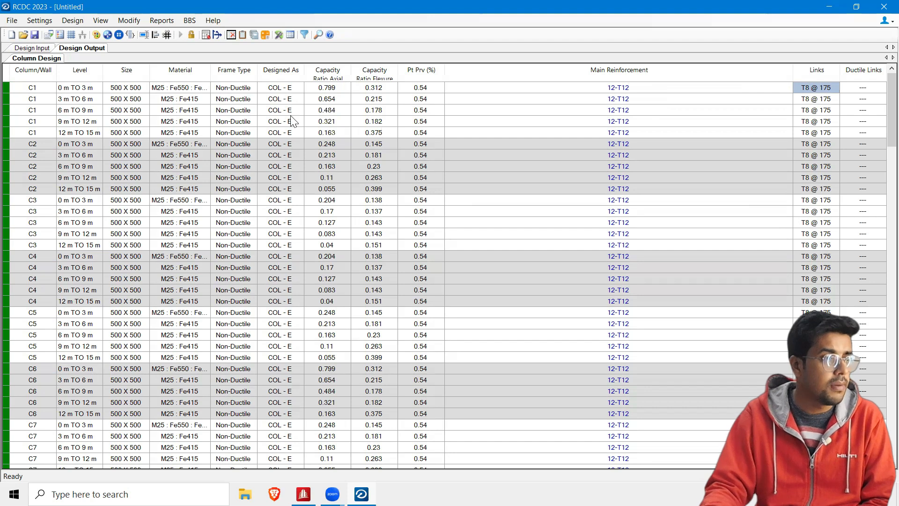
click(43, 89)
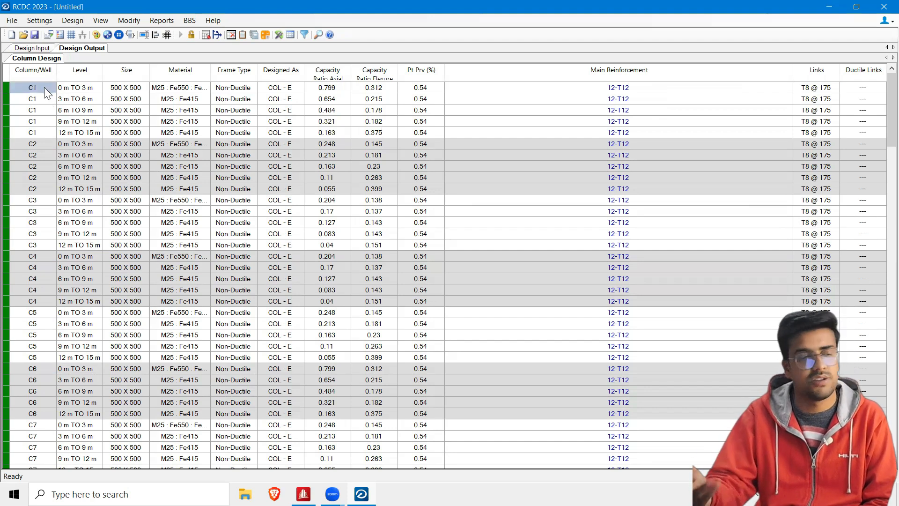
Generate the bar bending schedule for column C1 only, as a drawing output to screen.
click(190, 20)
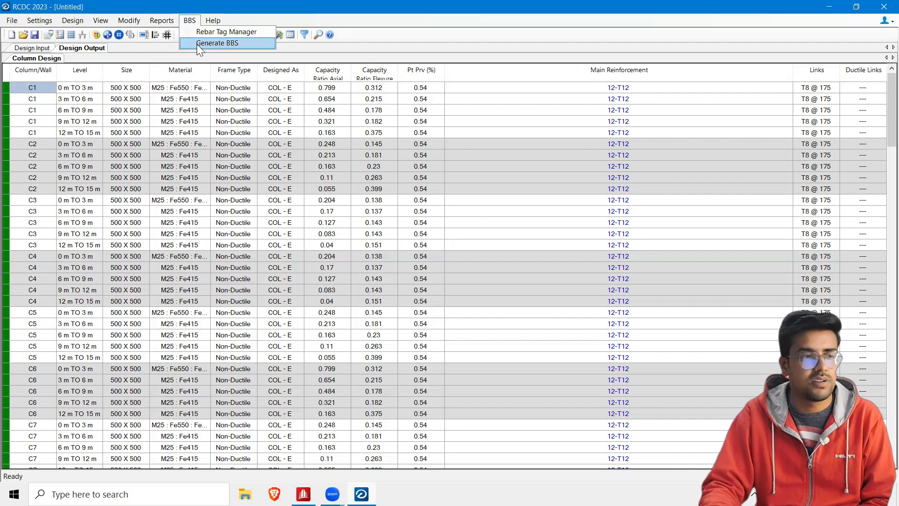
click(197, 43)
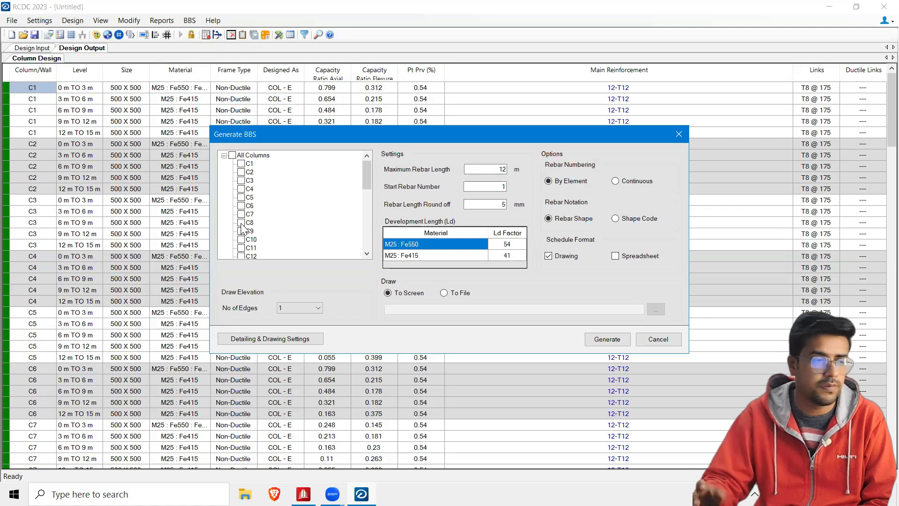
click(241, 164)
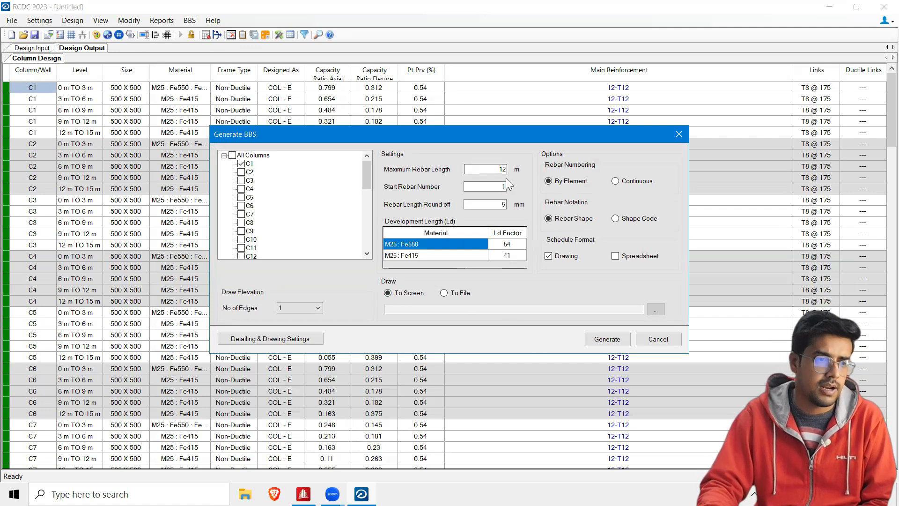
click(607, 338)
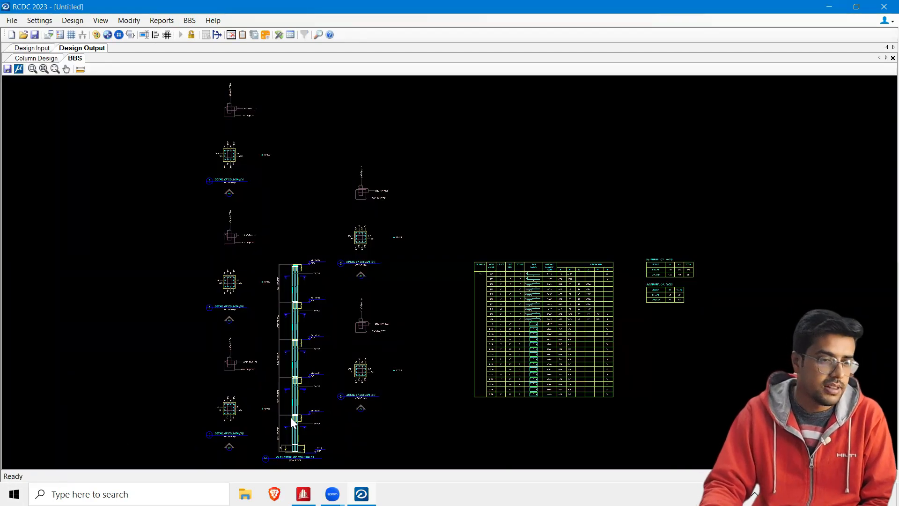
Examine column C1's bar schedule and the main bars B1 and B2 in its lowest-level section detail.
scroll(523, 324, up, 4)
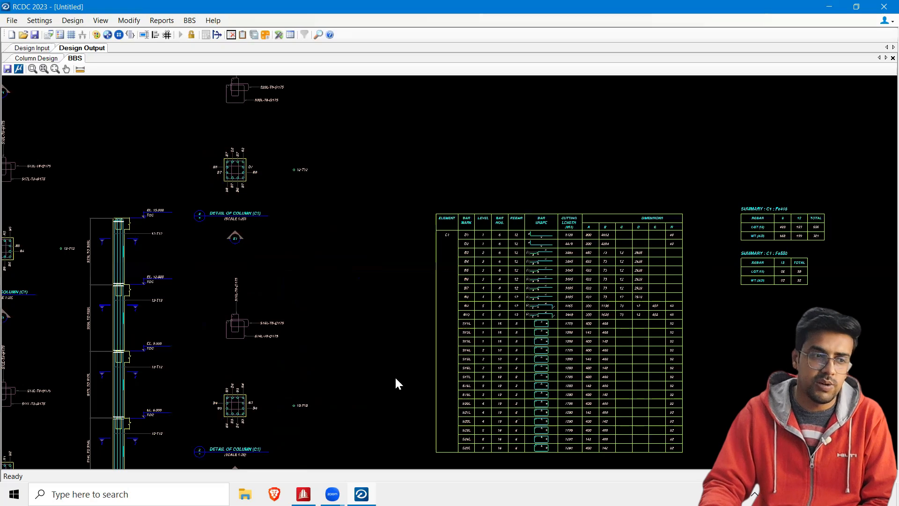
scroll(468, 253, up, 3)
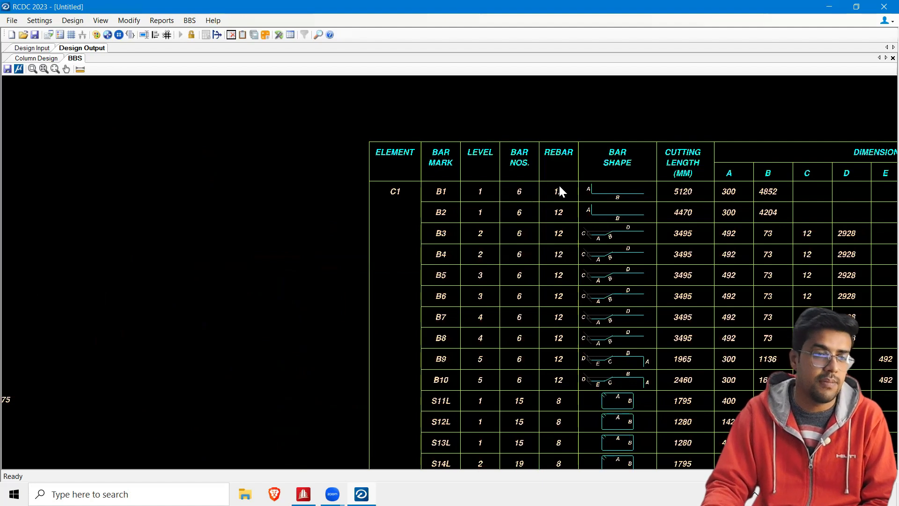
middle_drag(668, 205, 604, 209)
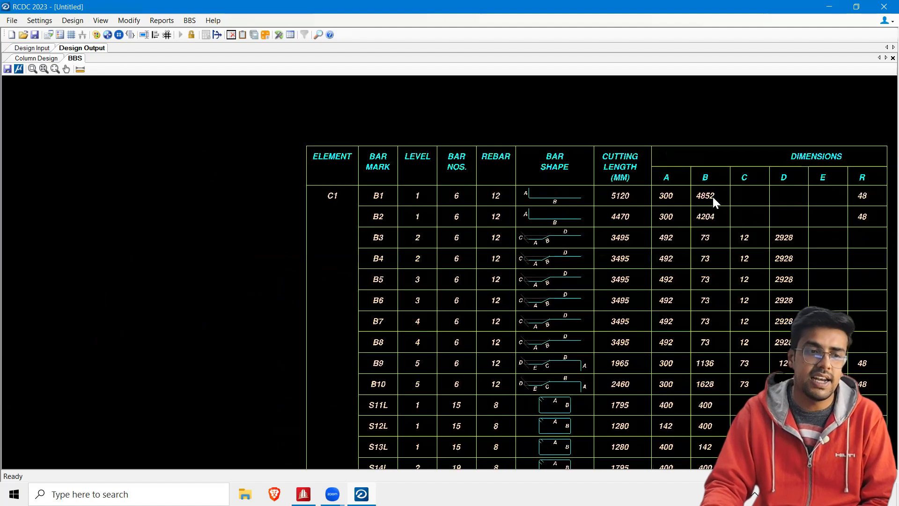
scroll(722, 205, down, 3)
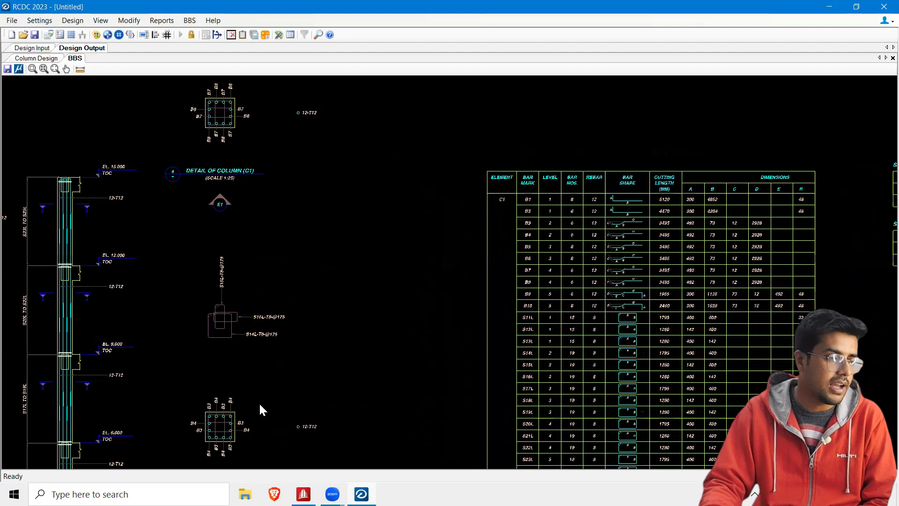
middle_drag(259, 401, 493, 137)
scroll(155, 277, up, 5)
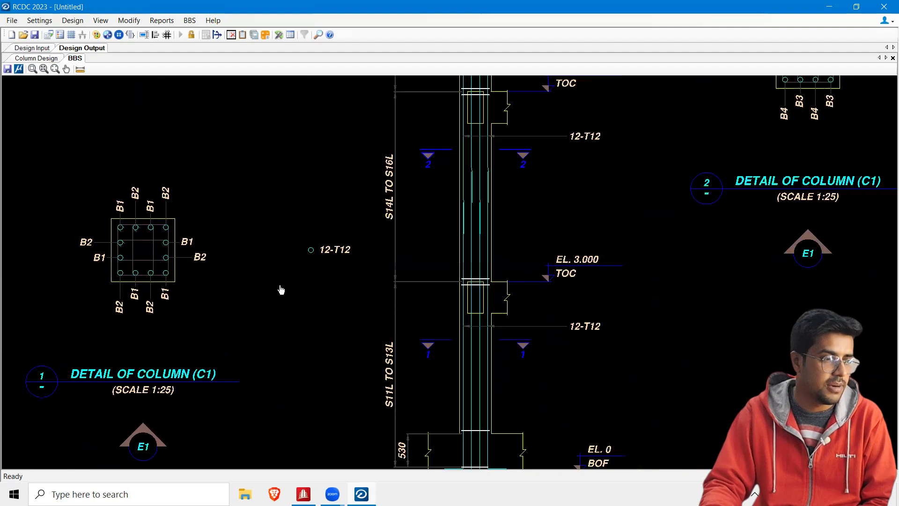
scroll(223, 240, up, 3)
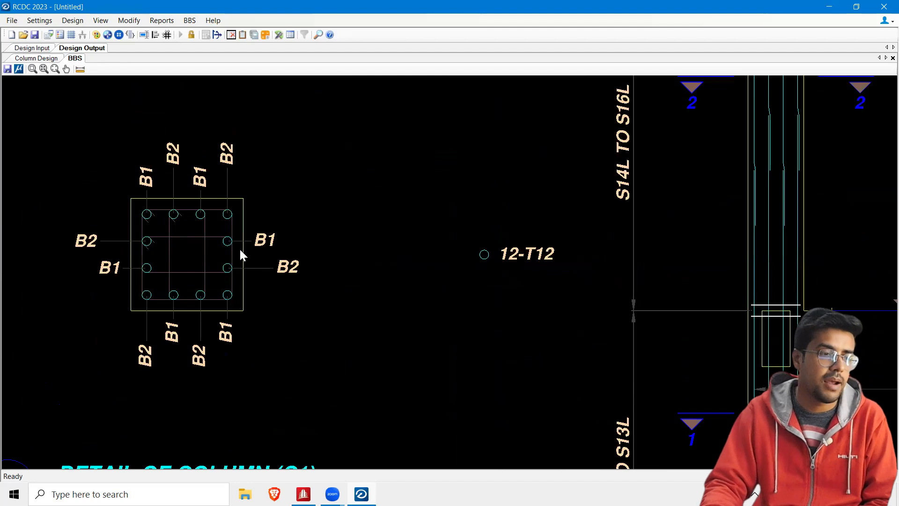
scroll(236, 275, down, 6)
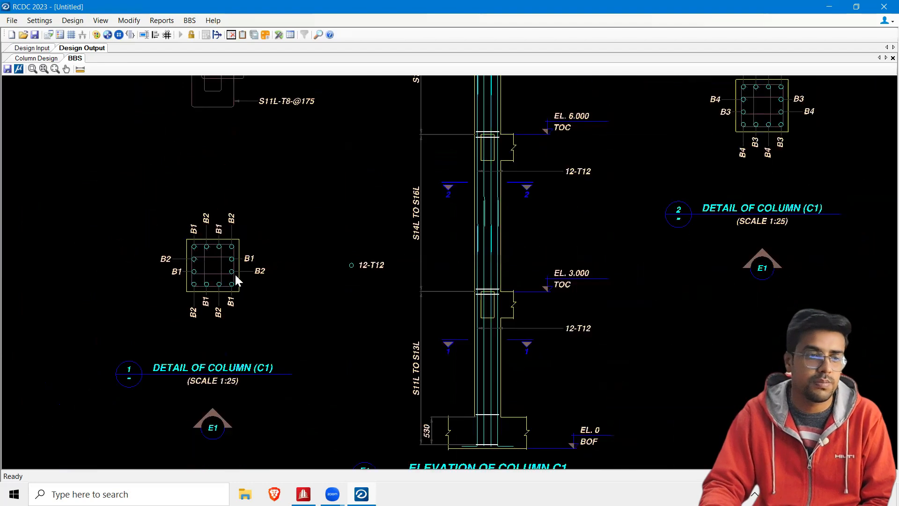
Compare the shapes of bars B1 and B2 in the schedule with section detail 1, and inspect its S11L to S13L links.
scroll(711, 205, down, 3)
scroll(613, 194, up, 2)
scroll(634, 167, up, 4)
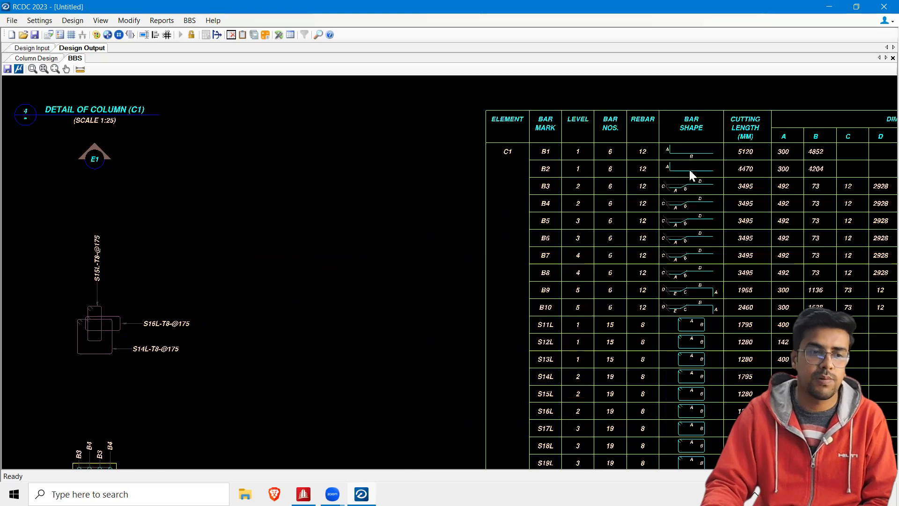
scroll(721, 170, down, 1)
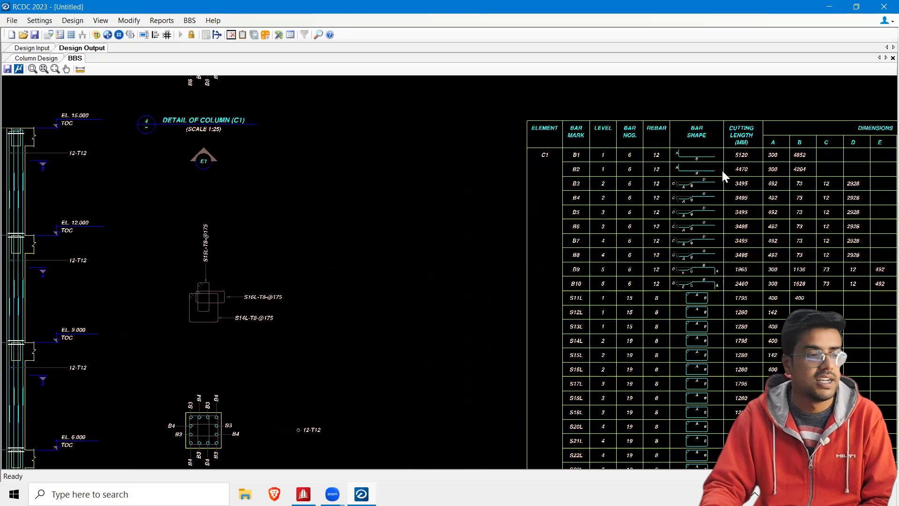
scroll(189, 330, down, 1)
scroll(237, 287, up, 4)
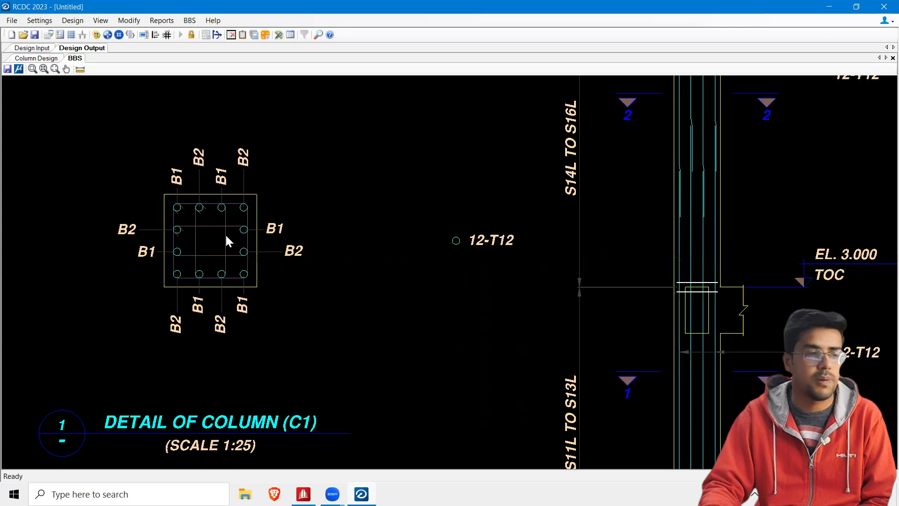
scroll(255, 287, down, 3)
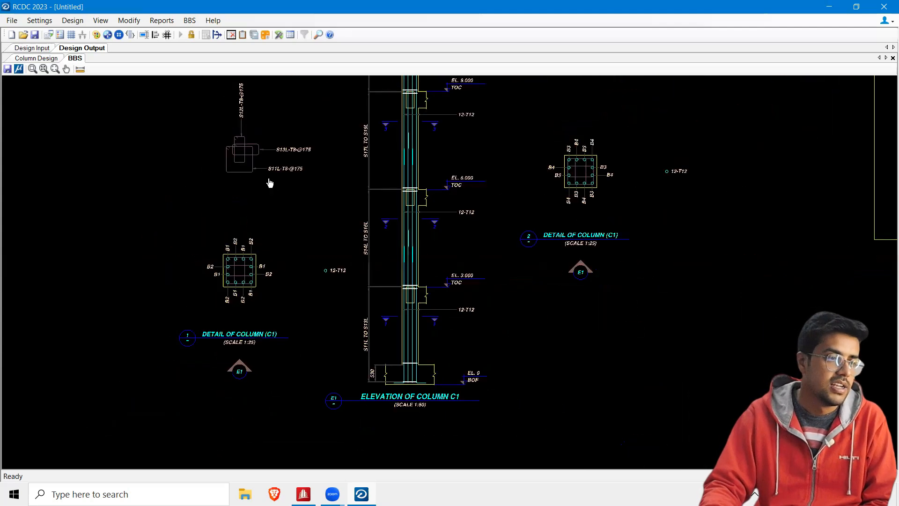
scroll(226, 203, up, 2)
scroll(234, 272, up, 1)
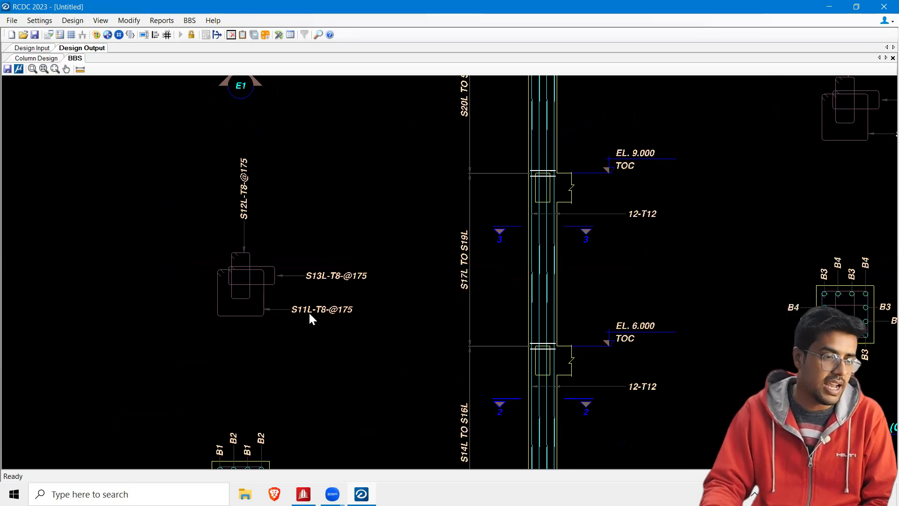
Examine the link rows S11L to S25L in the bar schedule and the Fe415 and Fe550 steel quantity summaries for C1.
middle_drag(723, 362, 28, 307)
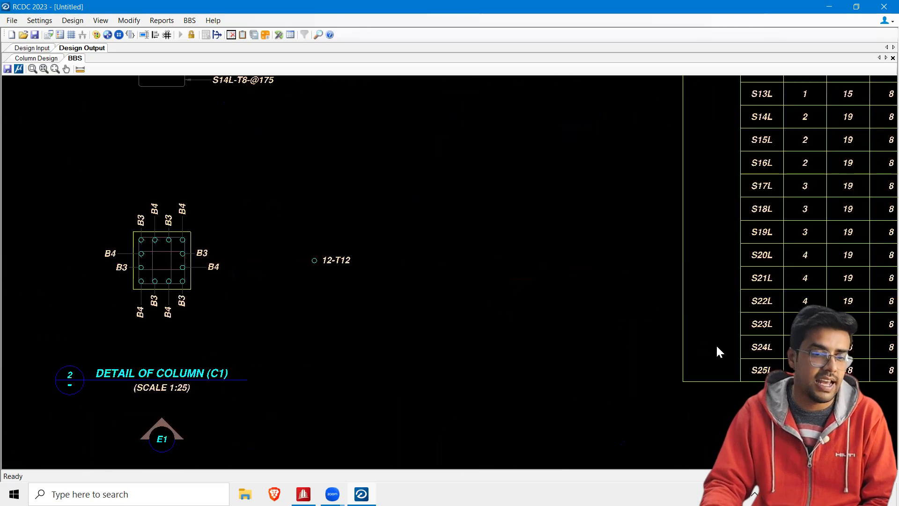
mouse_move(721, 285)
middle_down()
mouse_move(432, 310)
mouse_move(346, 431)
middle_up()
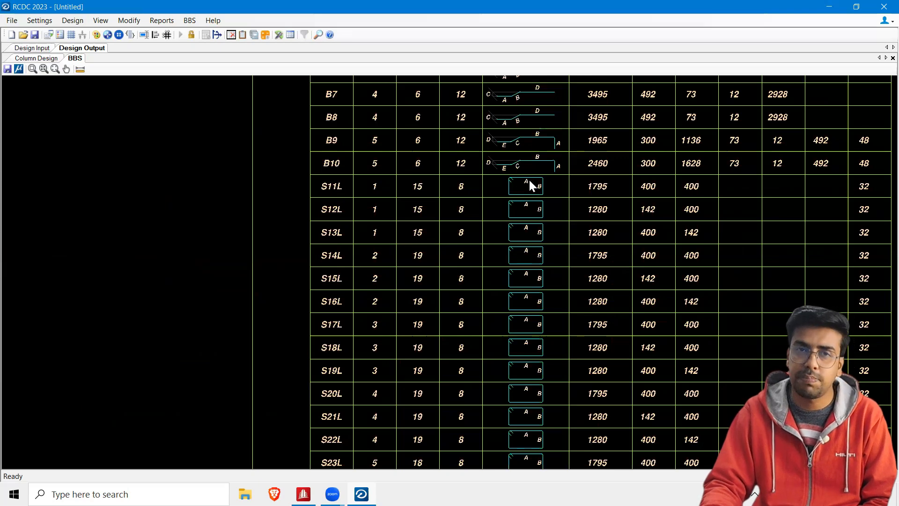
scroll(534, 183, down, 1)
scroll(669, 200, down, 1)
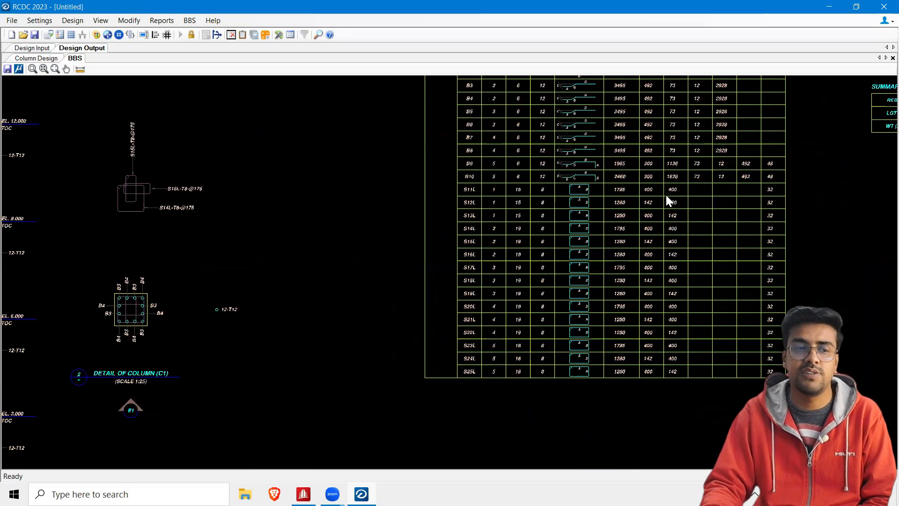
scroll(666, 196, down, 2)
mouse_move(649, 243)
middle_down()
mouse_move(636, 258)
mouse_move(487, 311)
middle_up()
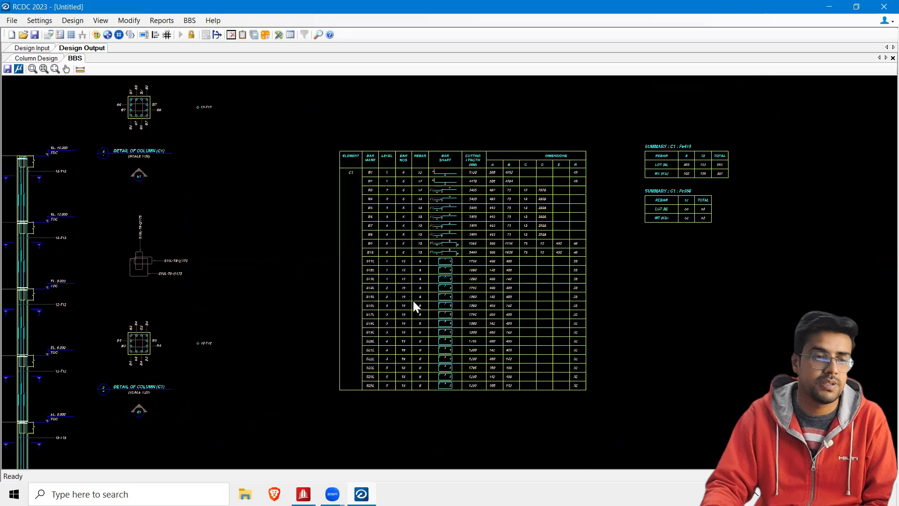
scroll(552, 200, up, 5)
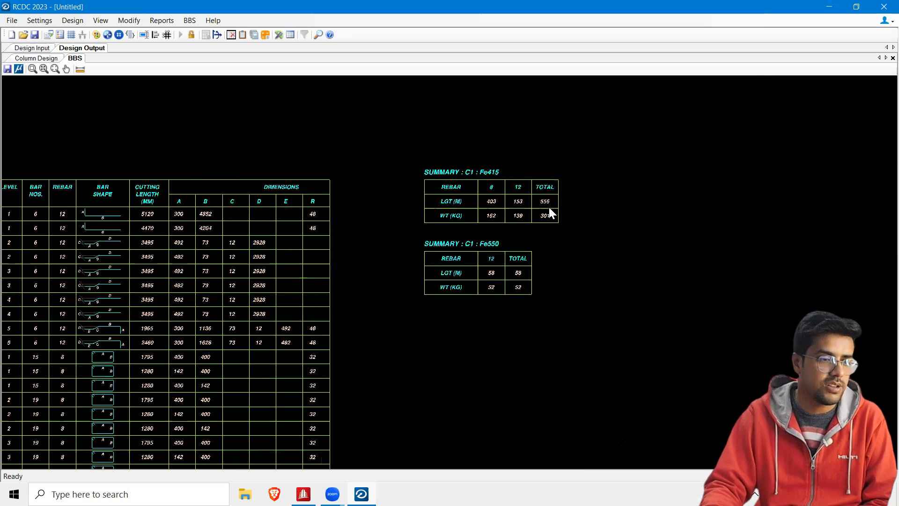
Review the steel lengths and weights by bar diameter for C1, and view its elevation, section details and schedule together.
scroll(548, 207, up, 2)
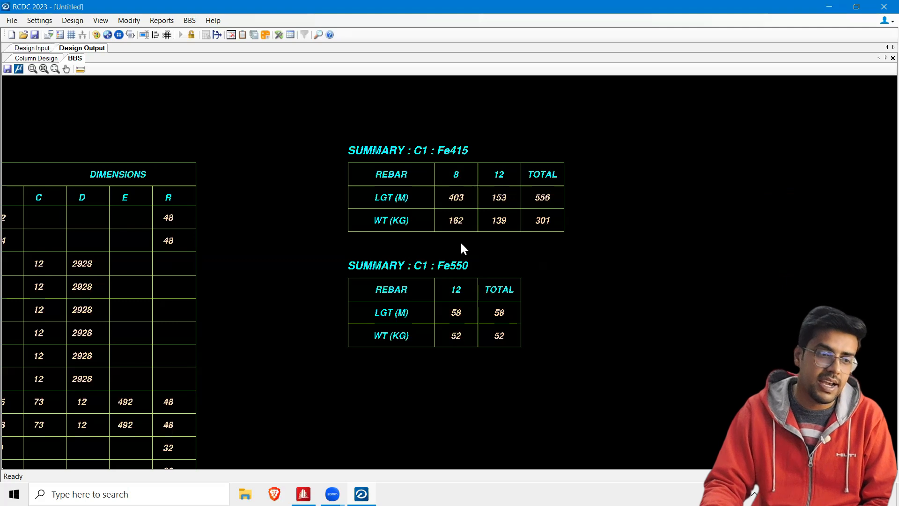
scroll(504, 252, down, 5)
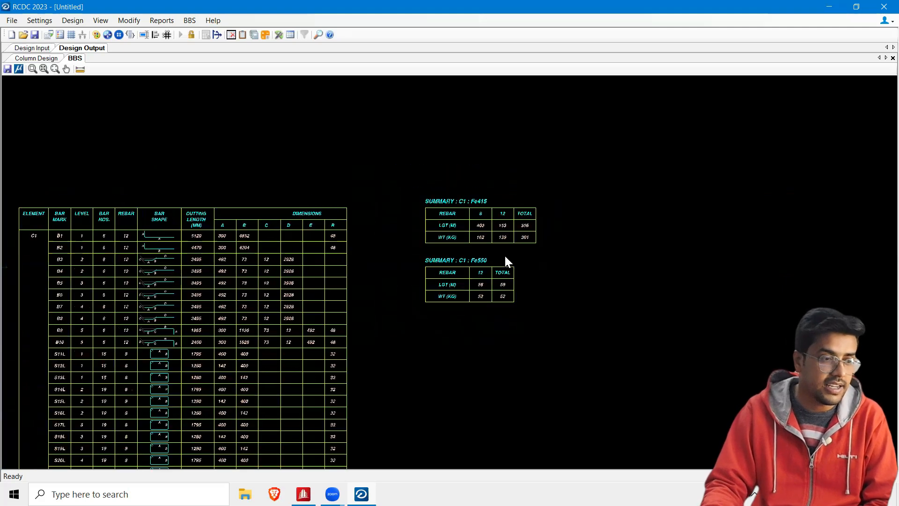
middle_drag(371, 298, 632, 277)
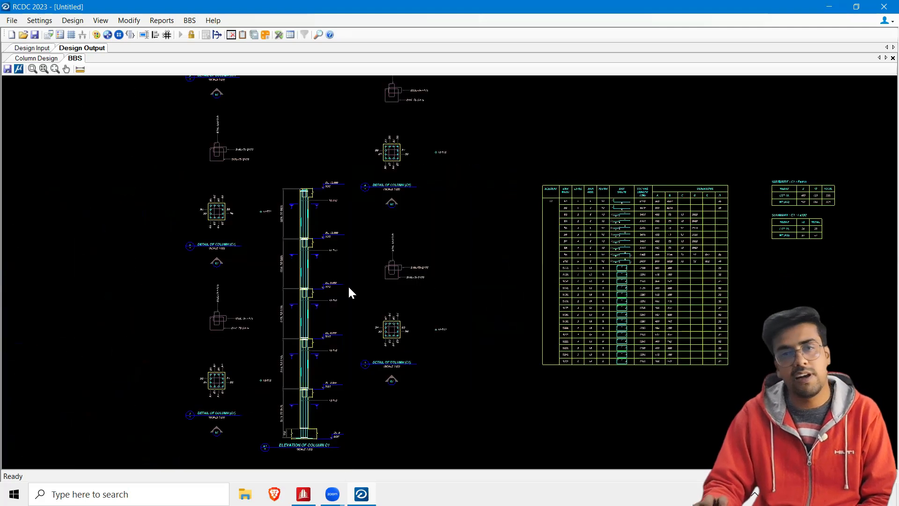
Save the column project as ColumnSchedule01 in the RCC Test Building folder so its bar schedule drawing can be exported.
click(8, 69)
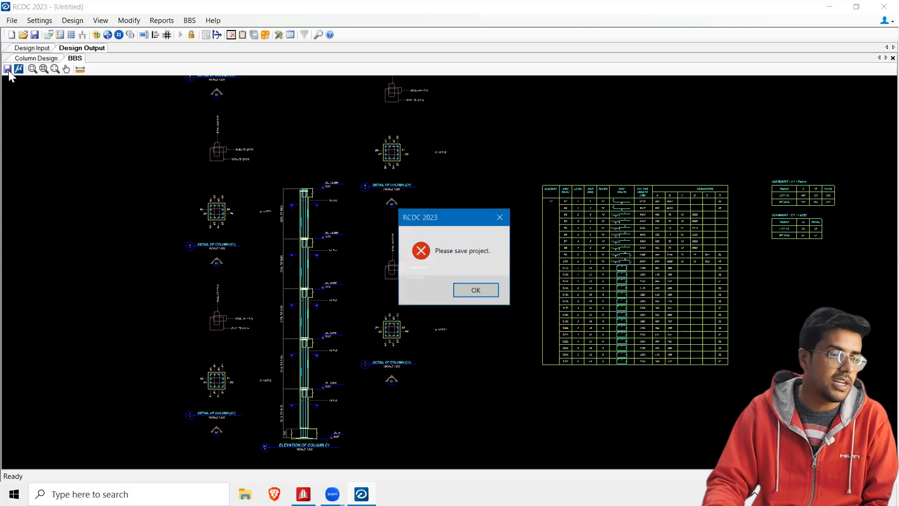
key(Return)
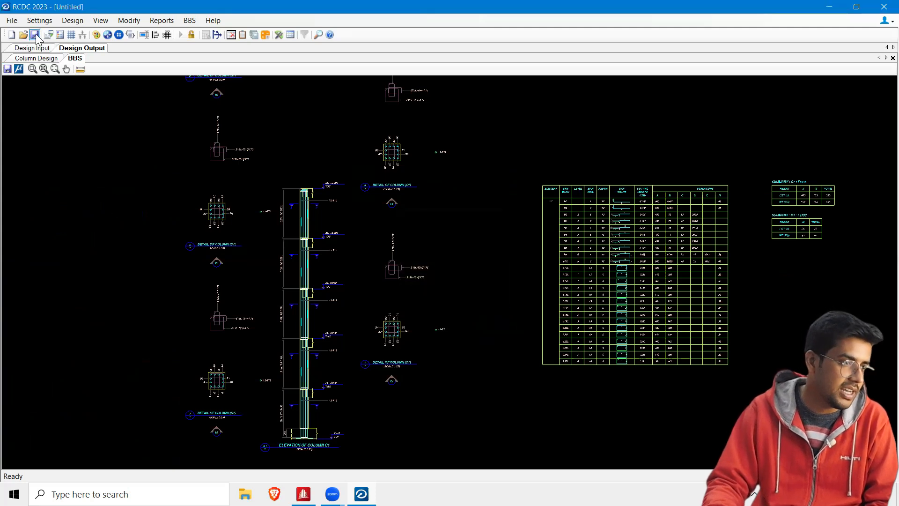
click(34, 35)
click(136, 99)
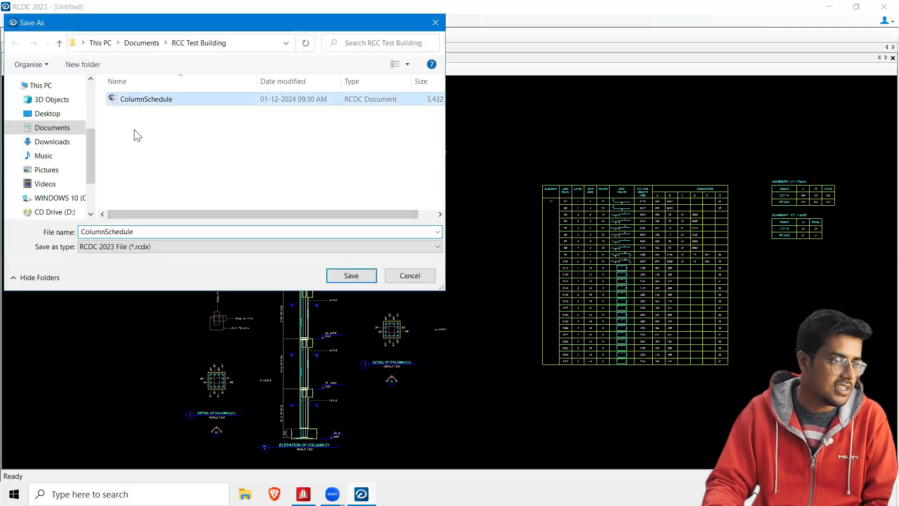
click(170, 233)
text(01)
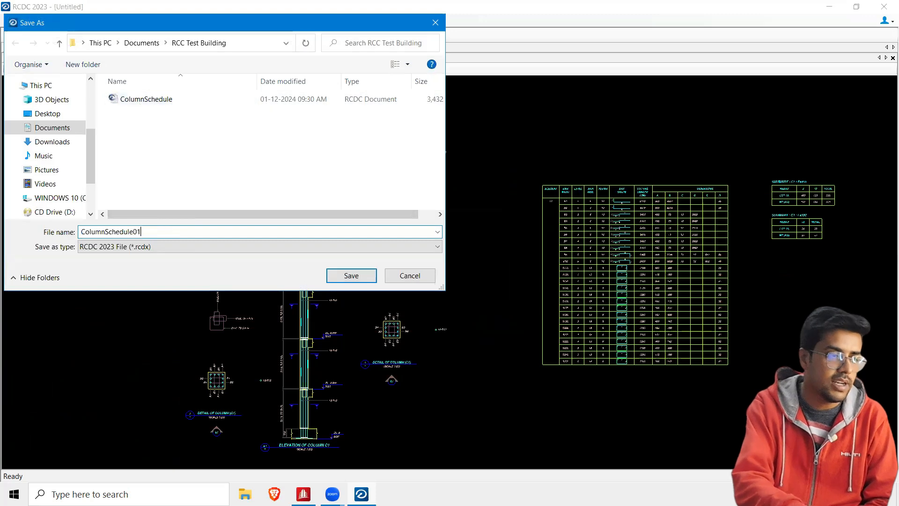
key(Return)
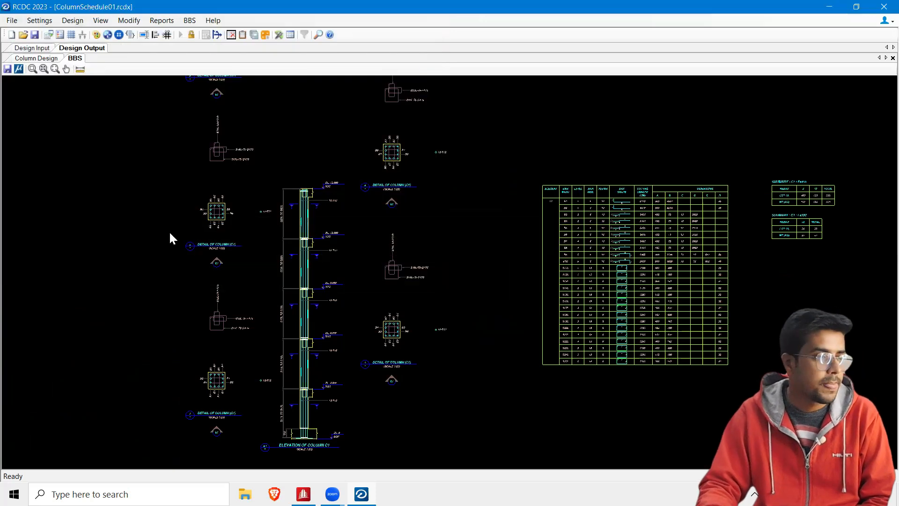
Export the C1 bar bending schedule drawing as a DXF file named dxf in the RCC Test Building folder.
click(19, 69)
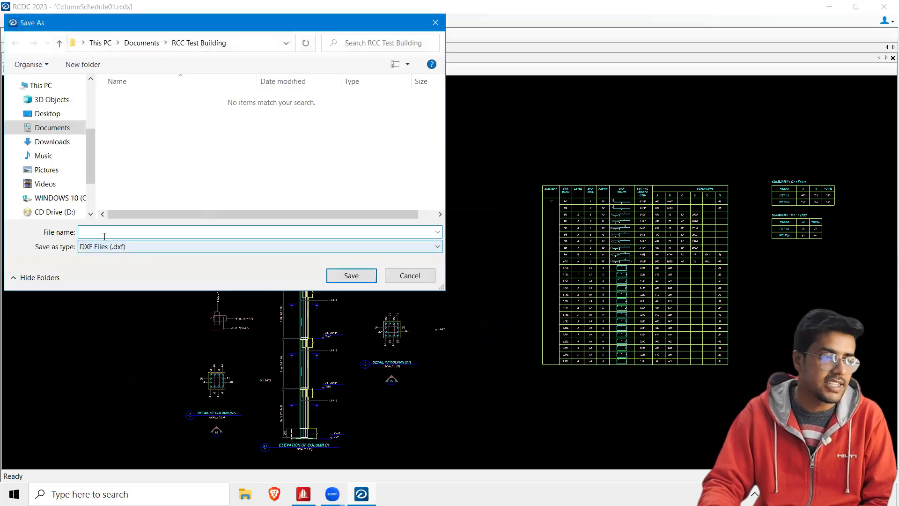
text(BBS)
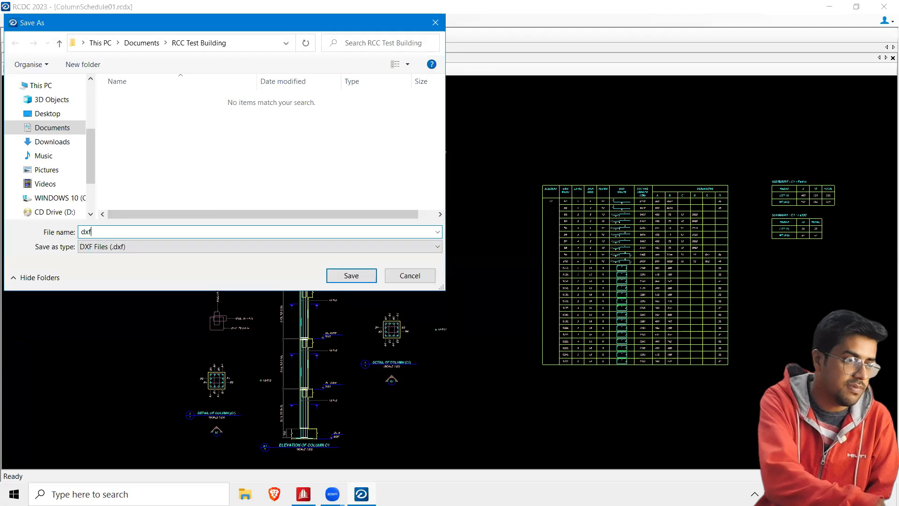
key(Return)
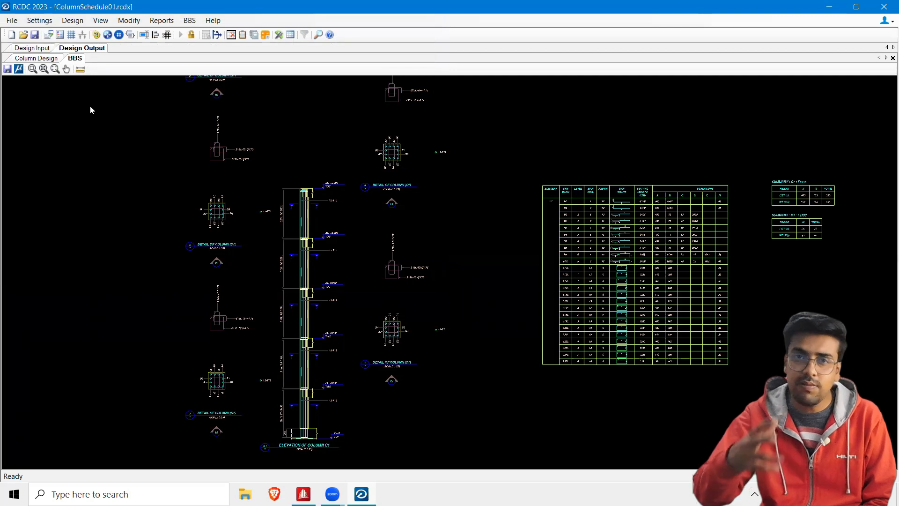
Start a new project and load RCC Test Building.STD as its analysis data.
click(11, 20)
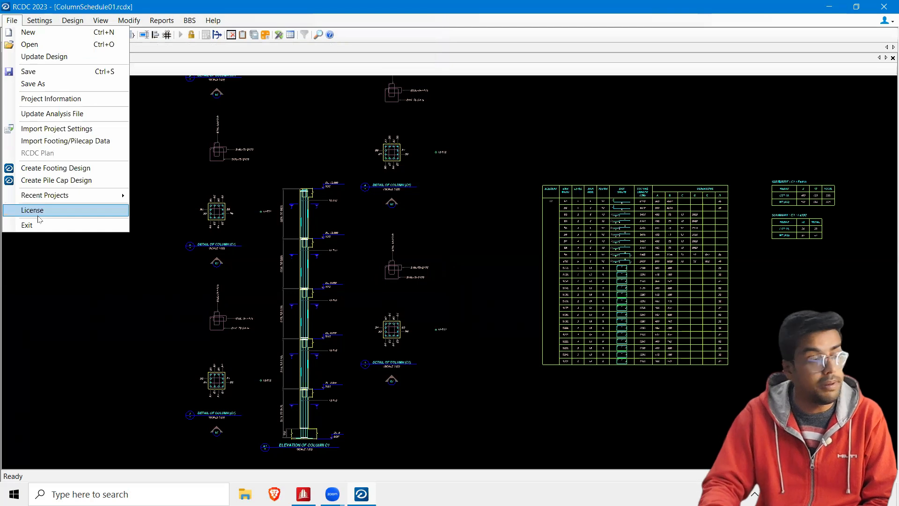
click(12, 21)
click(28, 32)
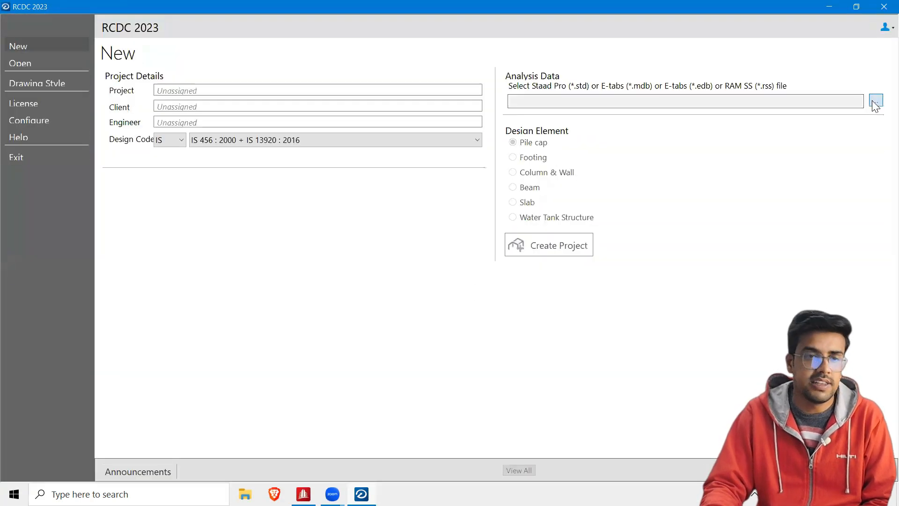
click(874, 101)
double_click(222, 98)
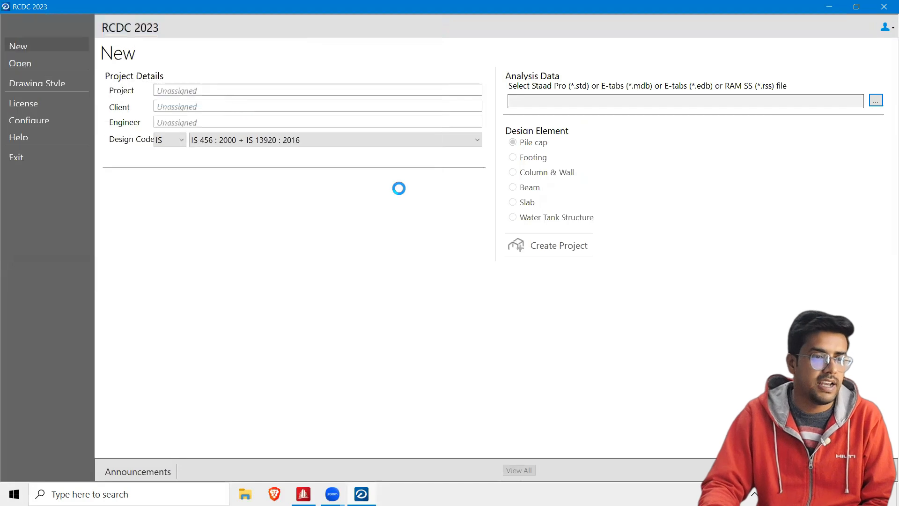
Choose Beam as the design element, include only the 3 m level, and create the project.
click(531, 189)
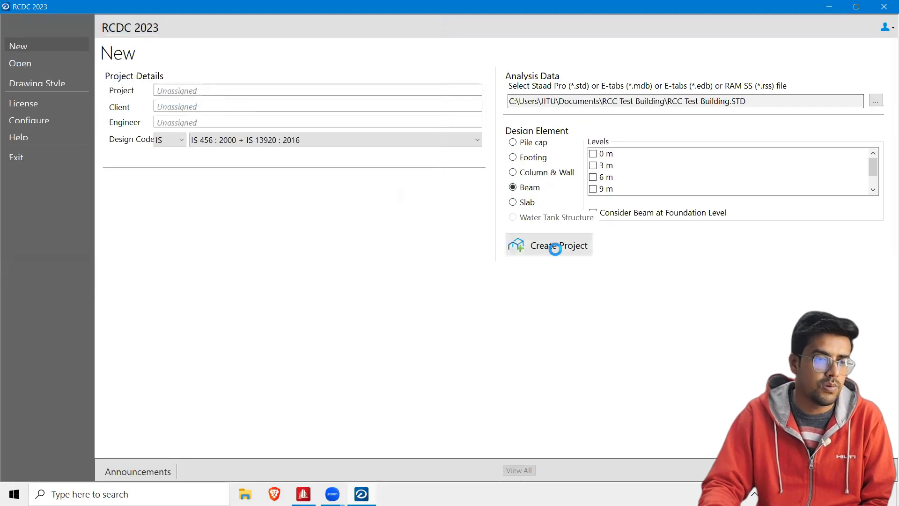
scroll(596, 155, down, 2)
scroll(595, 164, up, 1)
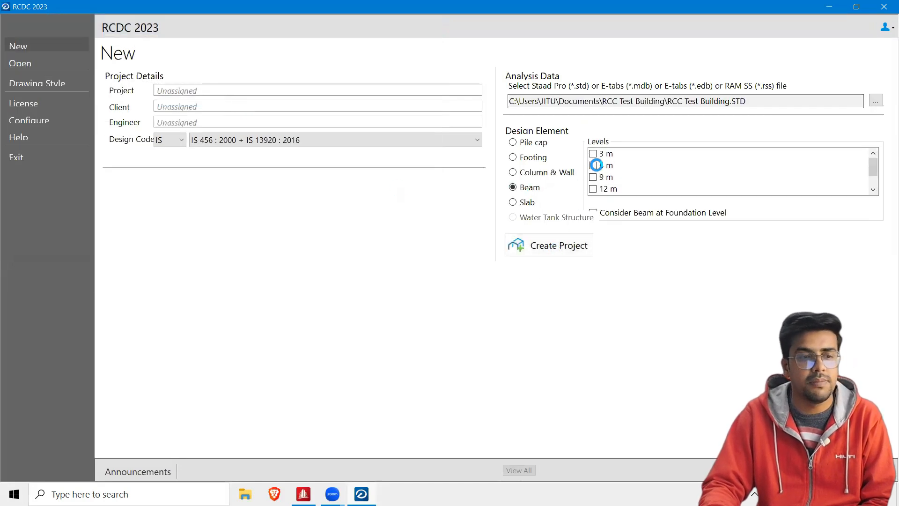
scroll(596, 165, up, 1)
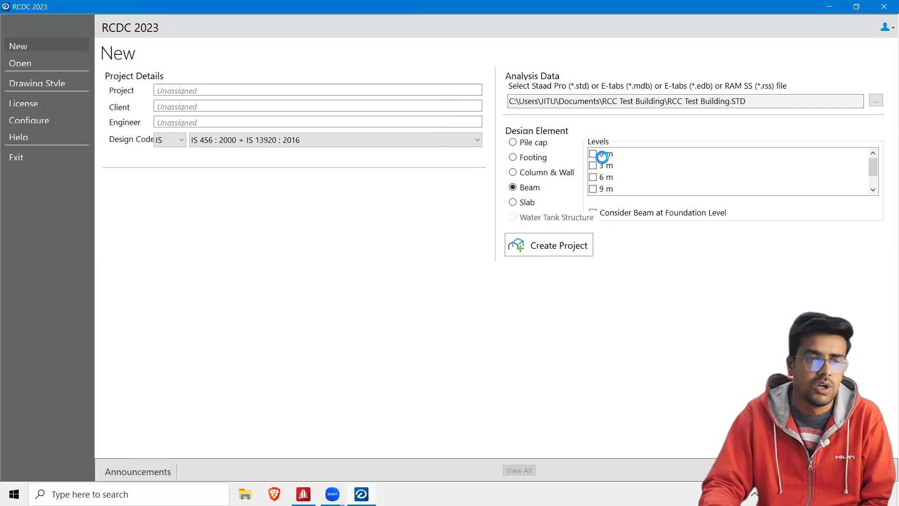
click(592, 166)
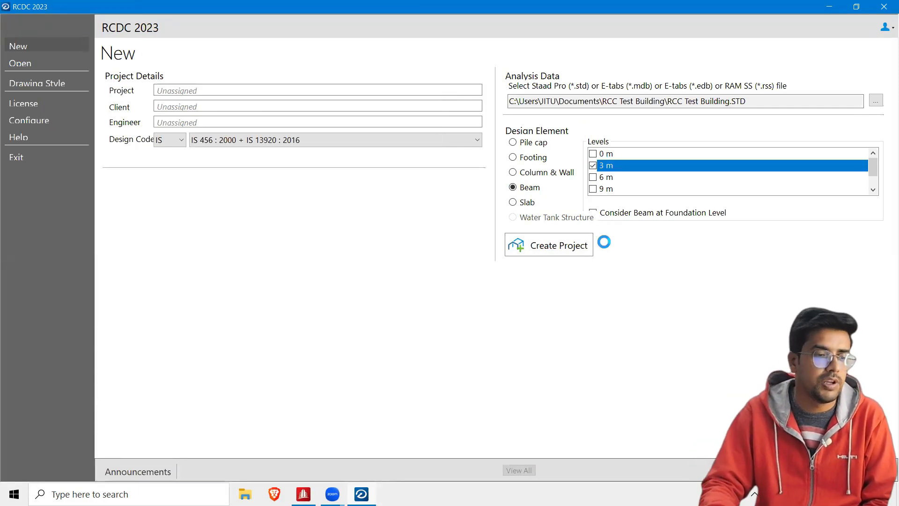
click(551, 245)
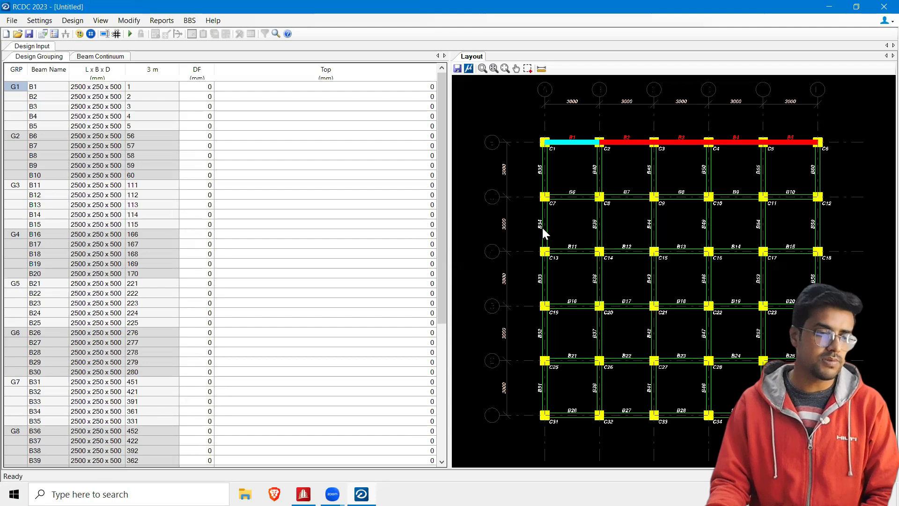
Examine the beam grouping by highlighting groups G3, G8 and G1 in the layout and the grouping table.
click(572, 250)
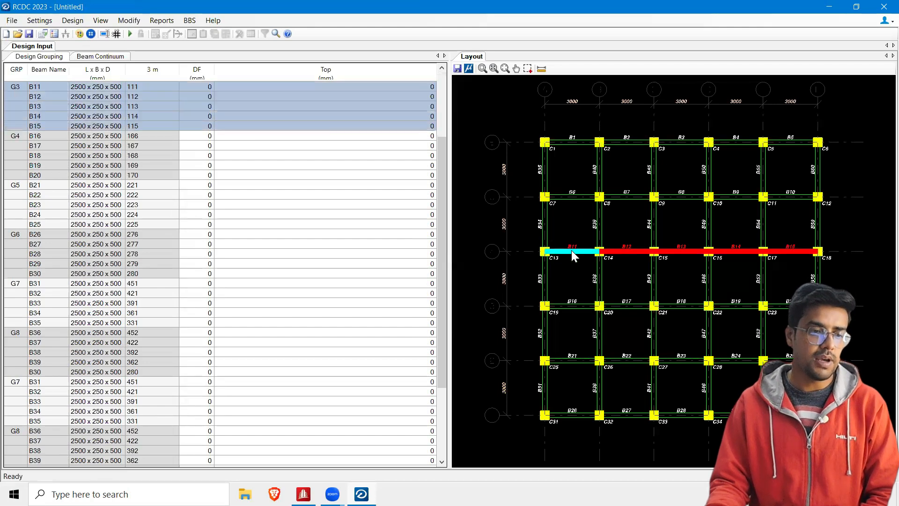
click(599, 331)
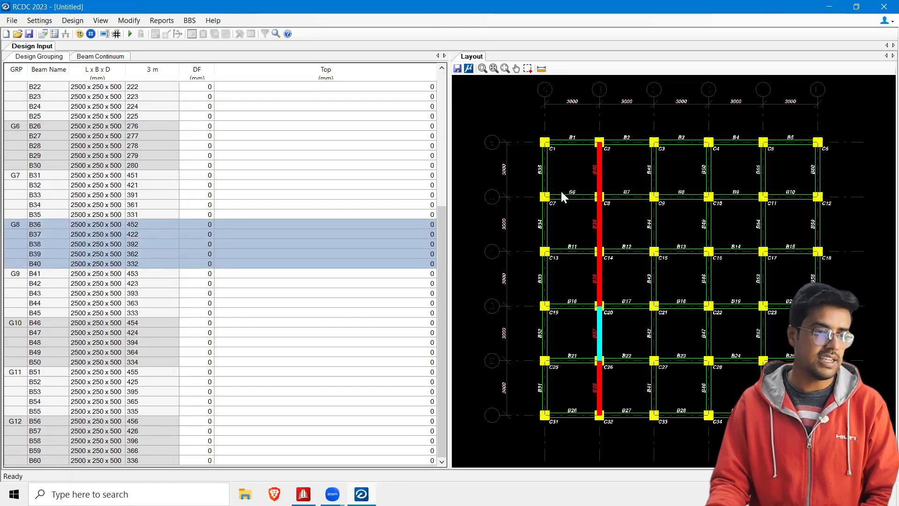
scroll(150, 145, up, 7)
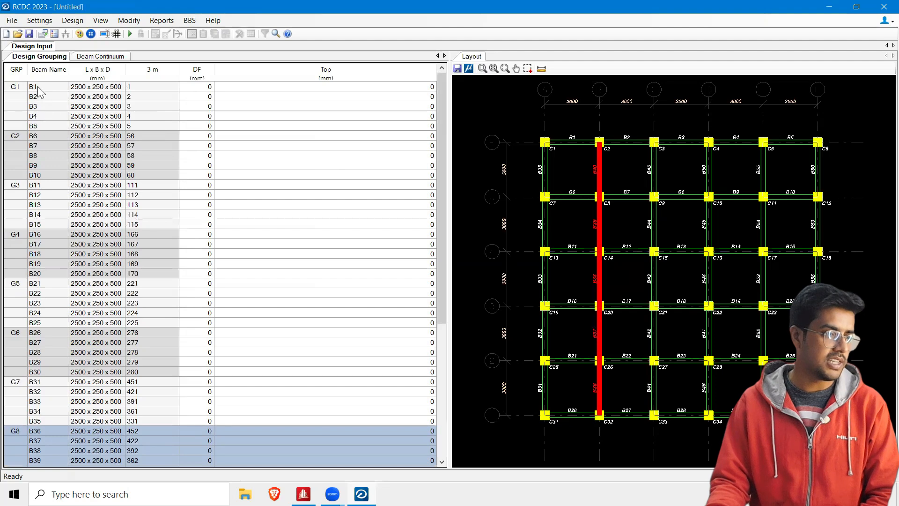
click(15, 88)
click(625, 144)
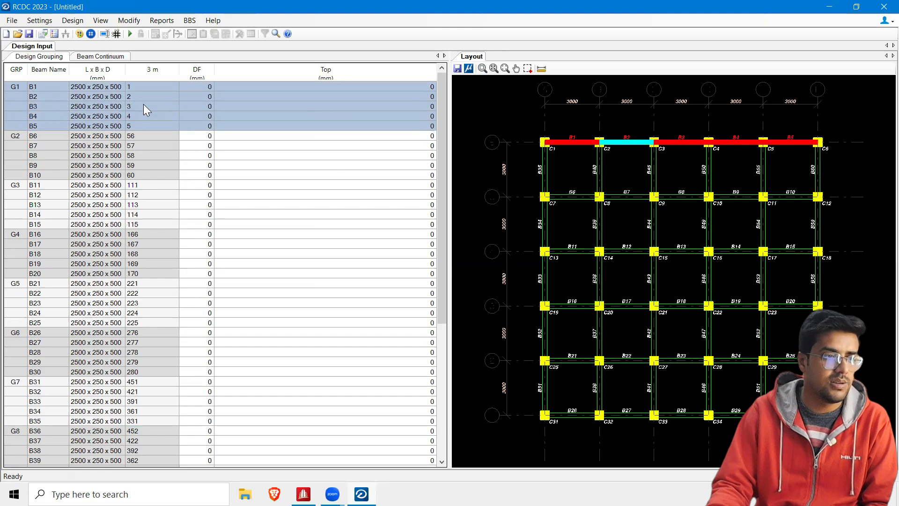
Set both the main and the shear steel grade of the beams to Fe500 in the general and reinforcement settings.
click(39, 21)
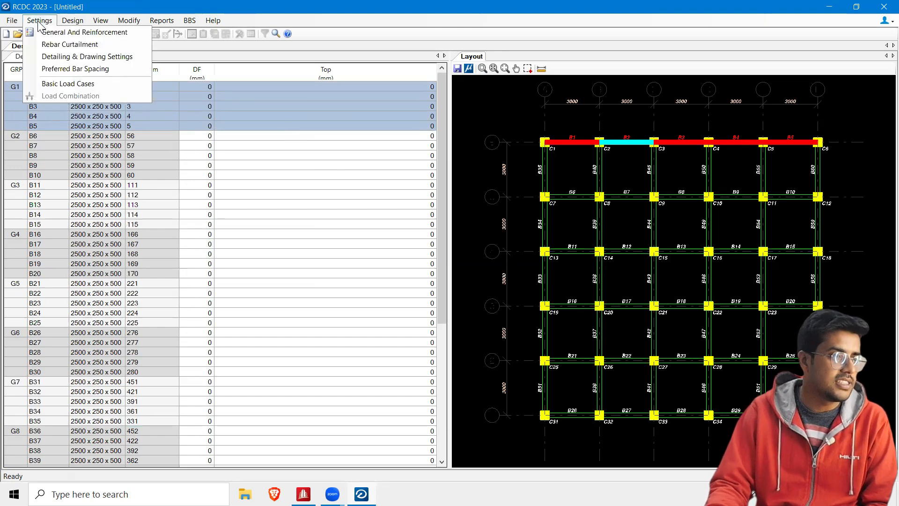
click(40, 36)
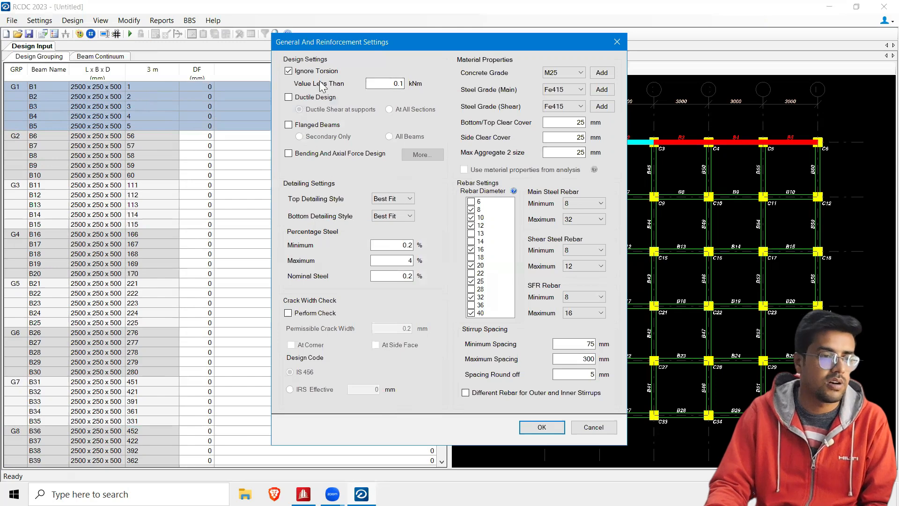
click(562, 90)
click(554, 131)
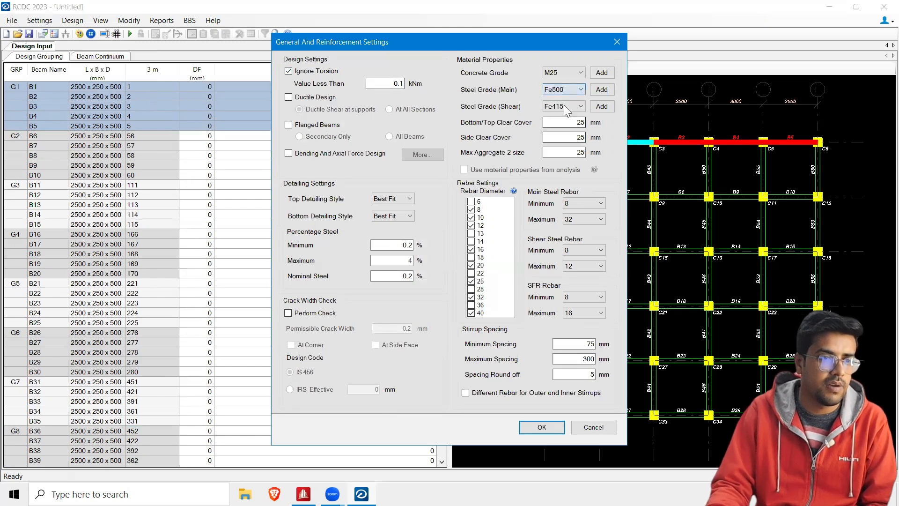
click(564, 107)
click(557, 149)
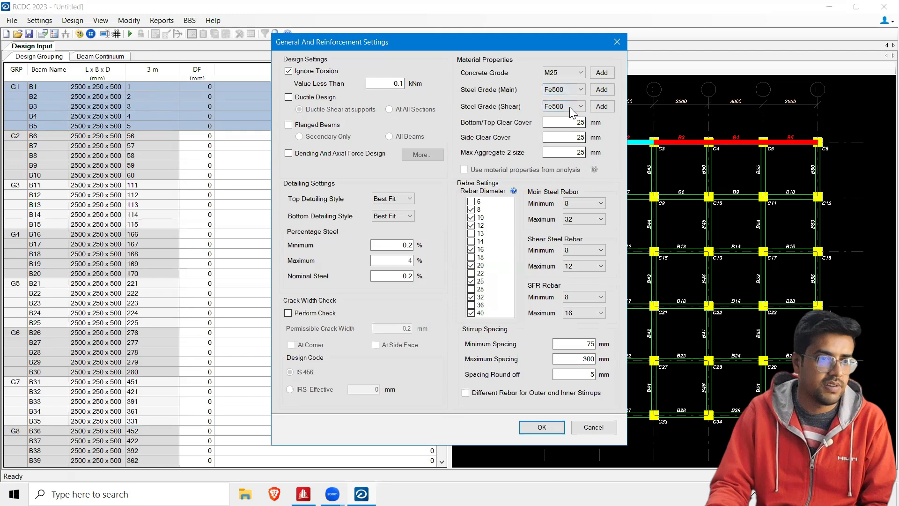
key(Tab)
key(Tab)
key(Tab)
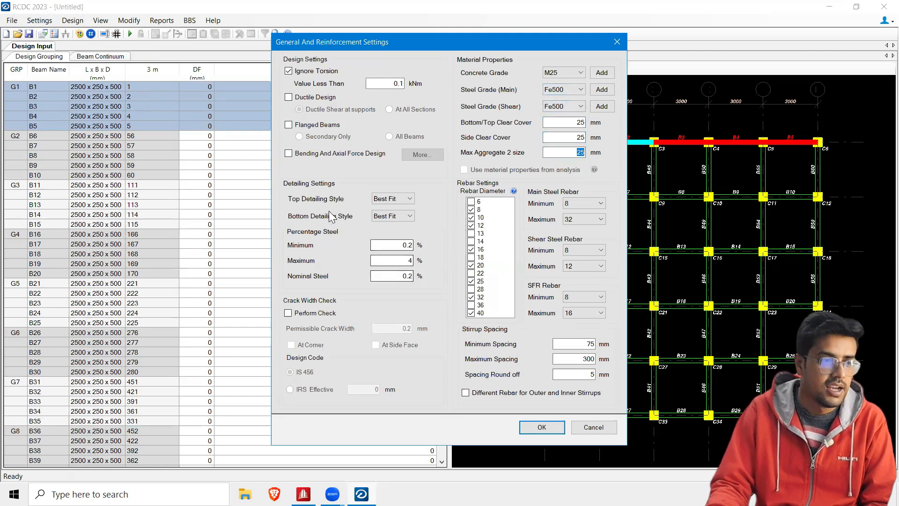
Choose Best Fit as the top detailing style and apply the general and reinforcement settings.
click(404, 199)
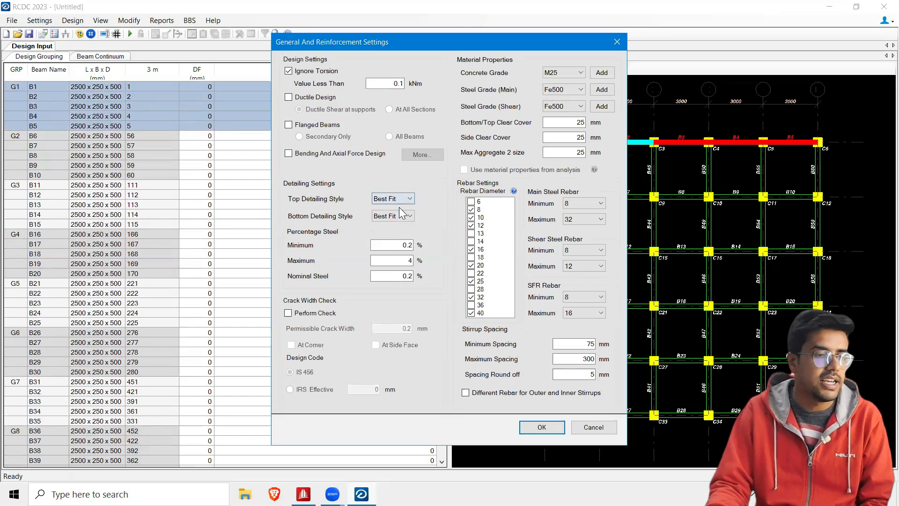
click(399, 209)
double_click(397, 245)
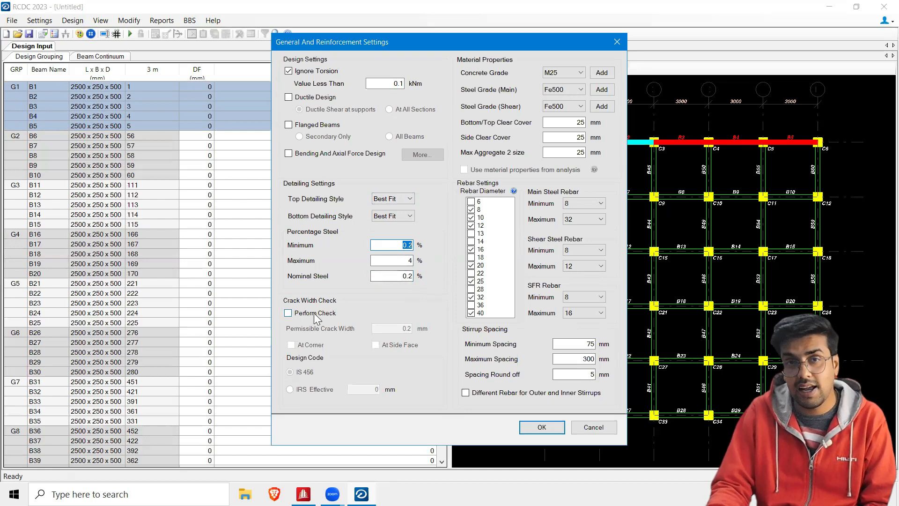
click(538, 427)
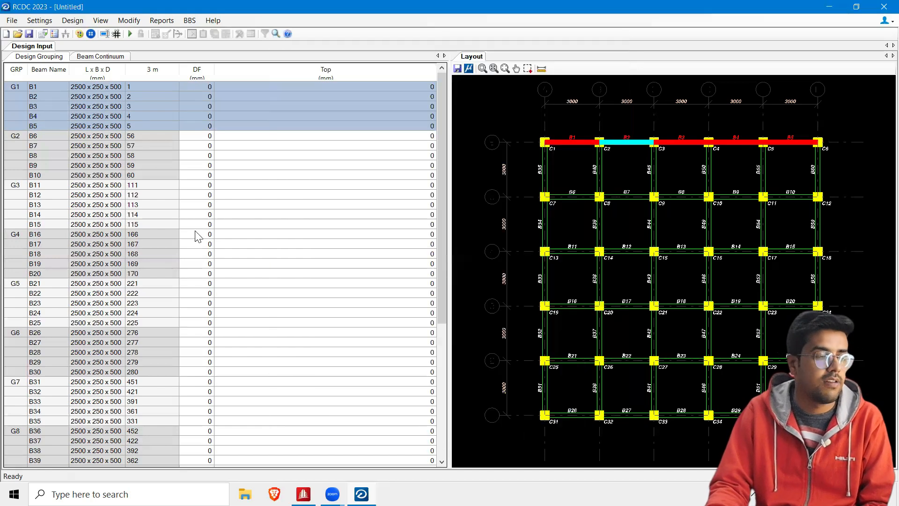
Add the four earthquake load cases EQX+, EQZ+, EQX- and EQZ- to the primary load cases of the beam design.
click(45, 21)
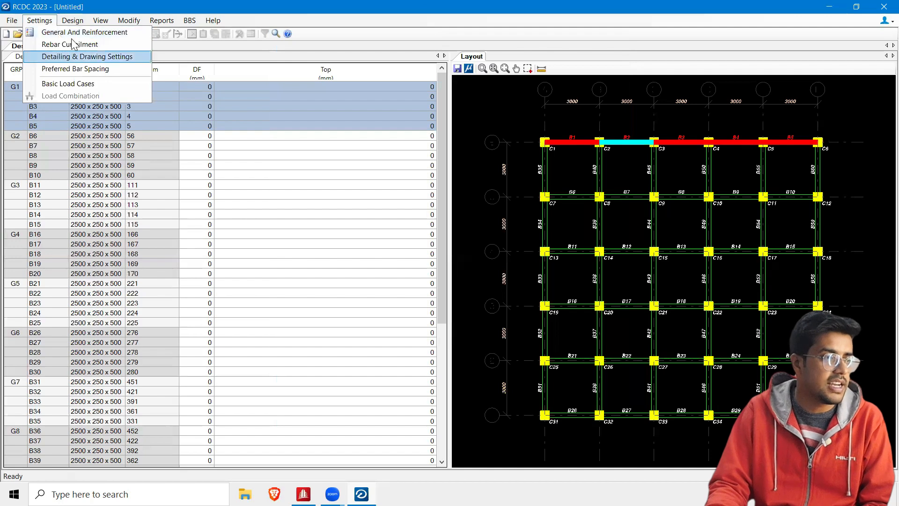
click(75, 83)
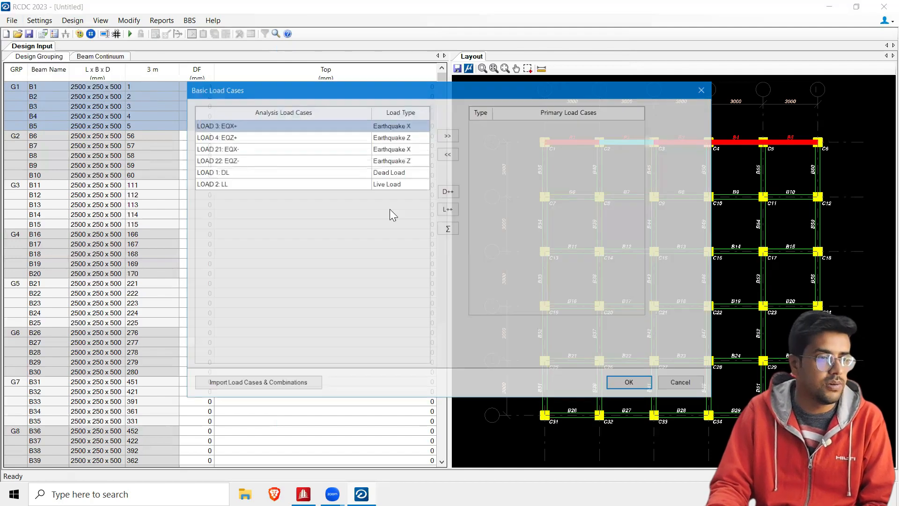
click(447, 135)
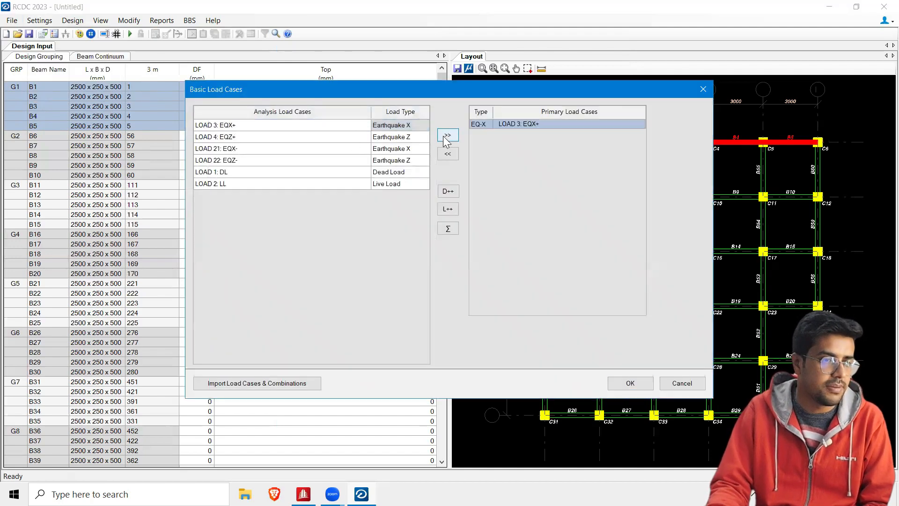
click(299, 124)
click(298, 137)
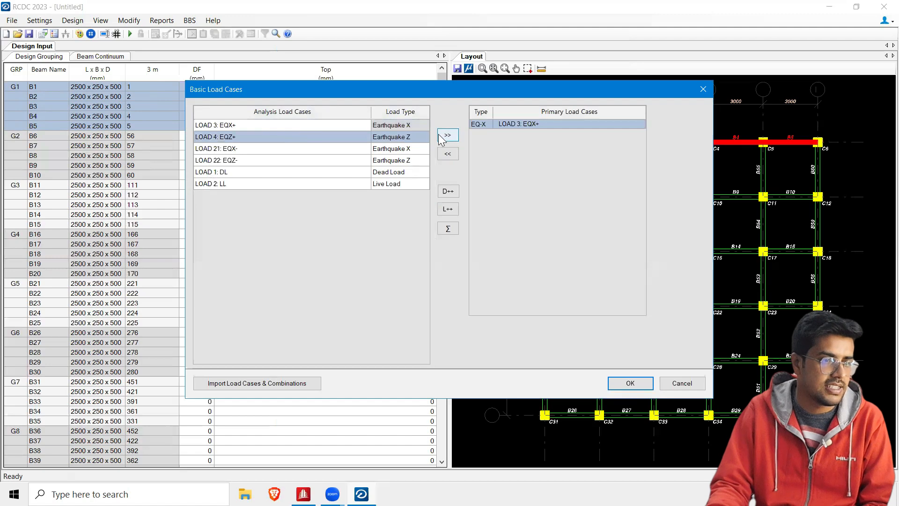
click(441, 137)
click(310, 147)
click(445, 136)
click(340, 160)
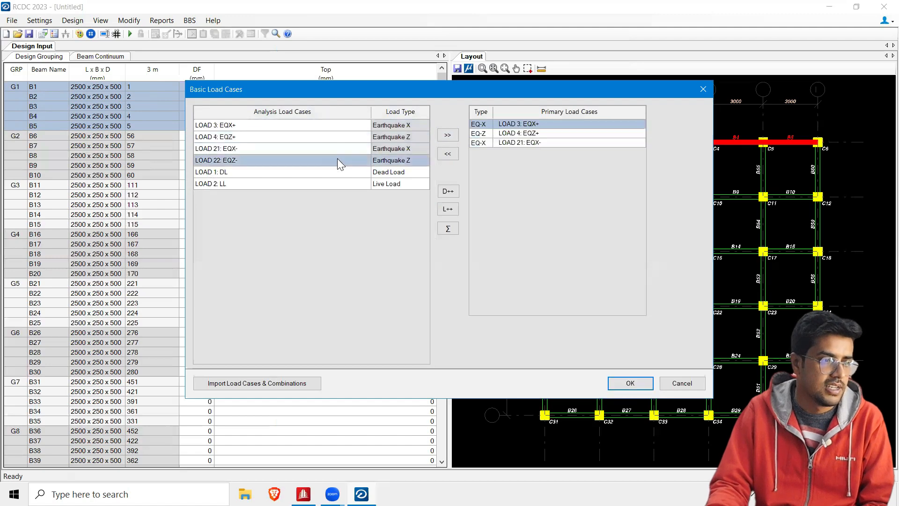
click(444, 136)
Add LOAD 1: DL and LOAD 2: LL to the primary load cases and apply the basic load cases.
click(292, 171)
click(447, 135)
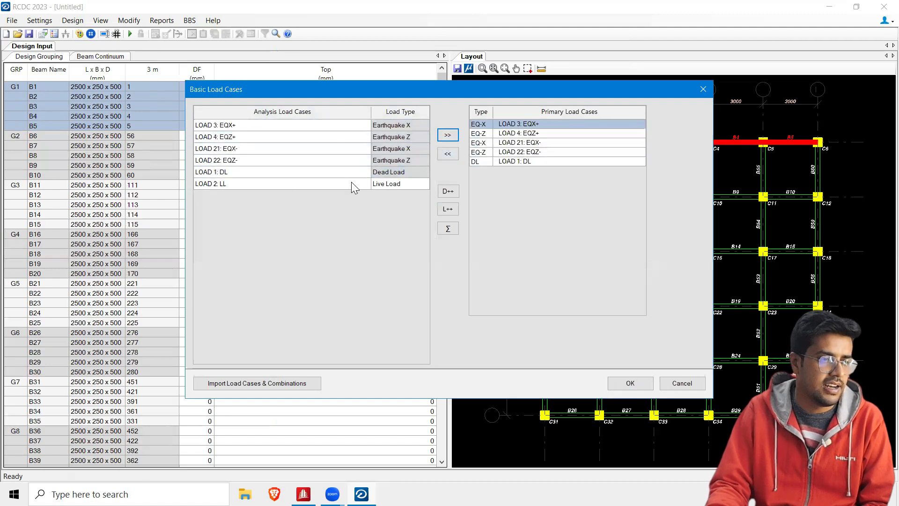
click(323, 184)
click(445, 136)
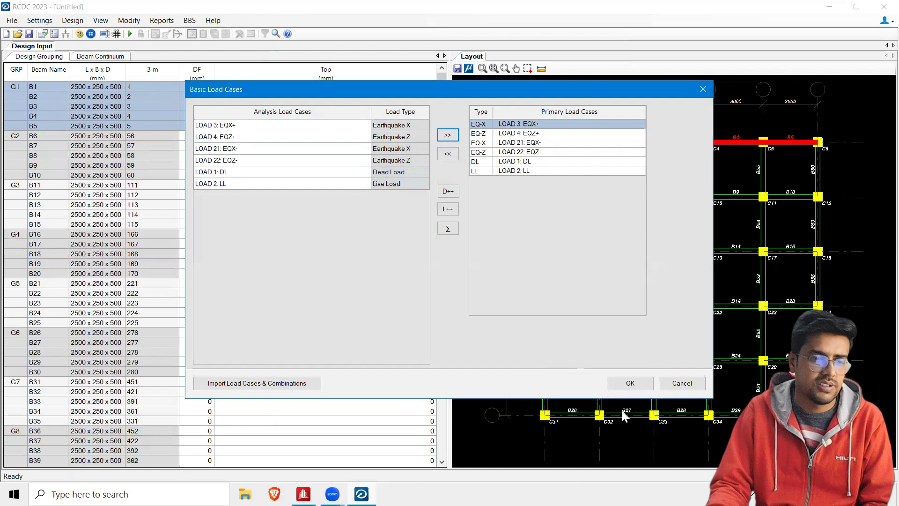
click(631, 382)
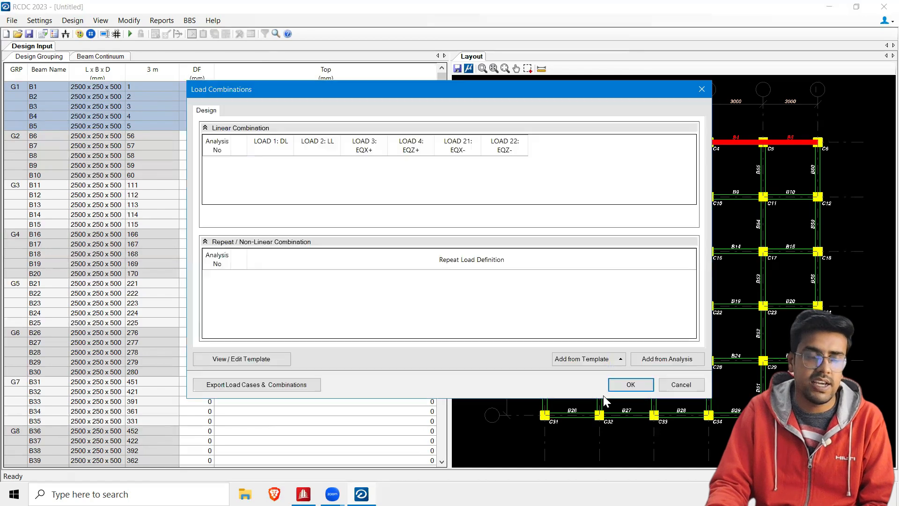
Add the load combinations from the analysis, apply them, and run the design of the beams.
click(665, 358)
click(623, 383)
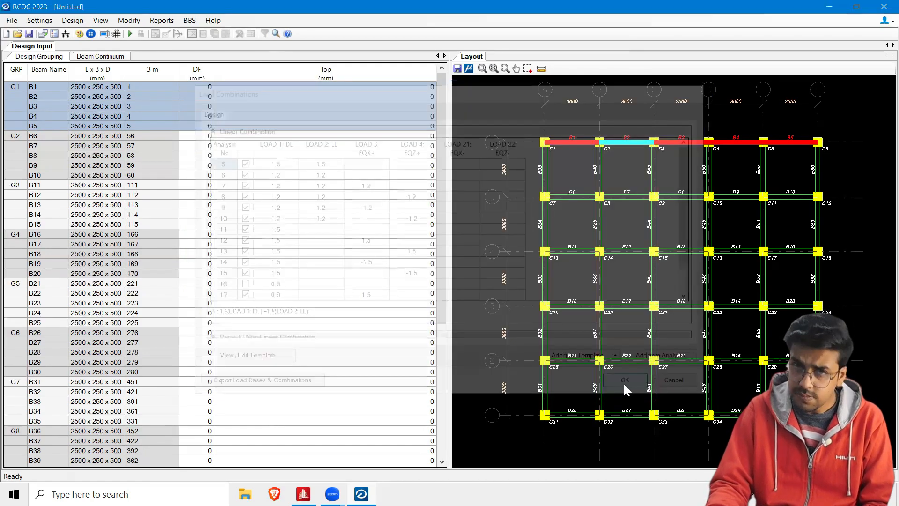
click(81, 32)
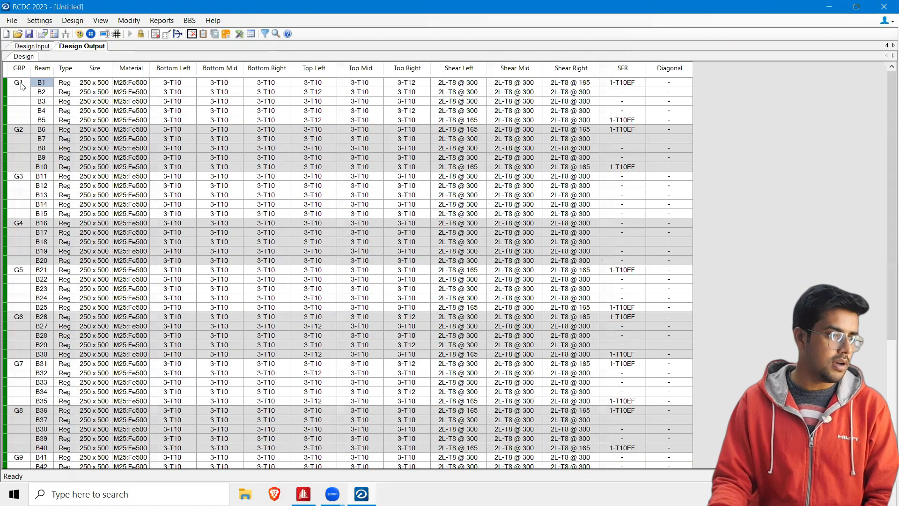
Examine the type, size and material of beam B1 in the design output table.
click(68, 84)
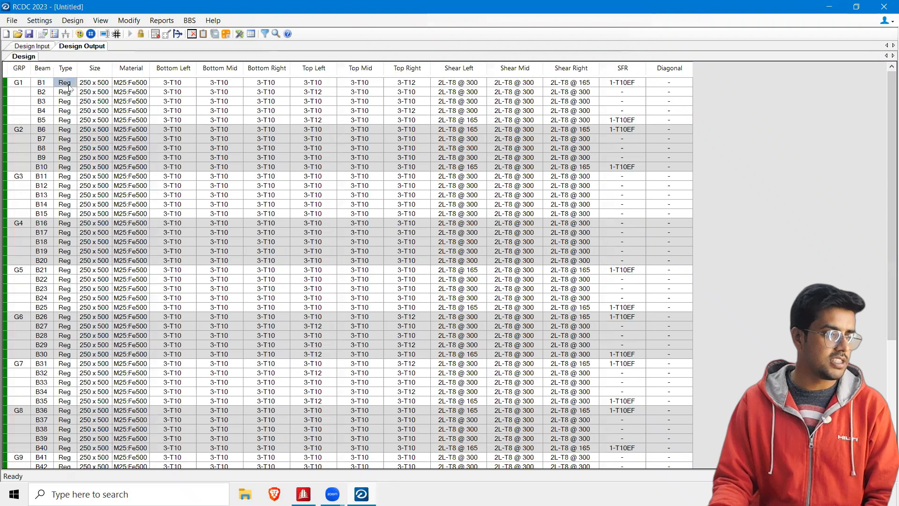
click(66, 107)
click(66, 85)
click(109, 87)
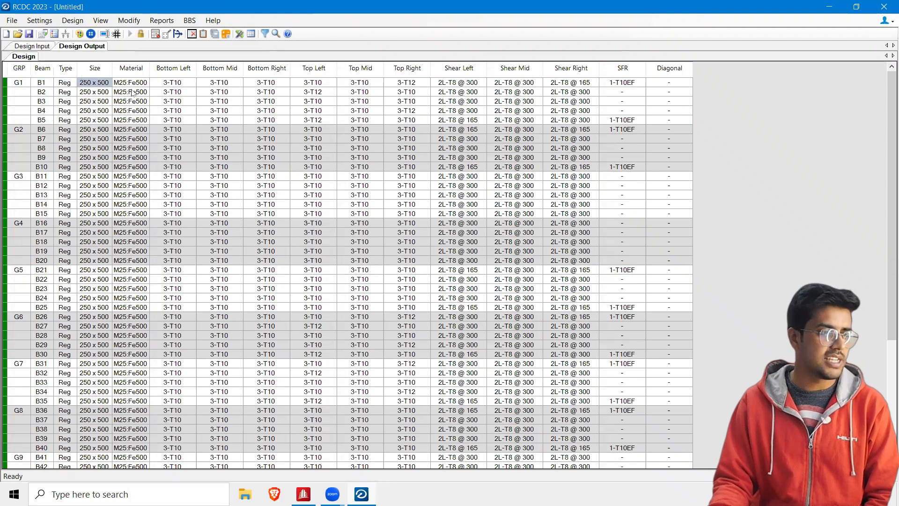
click(138, 84)
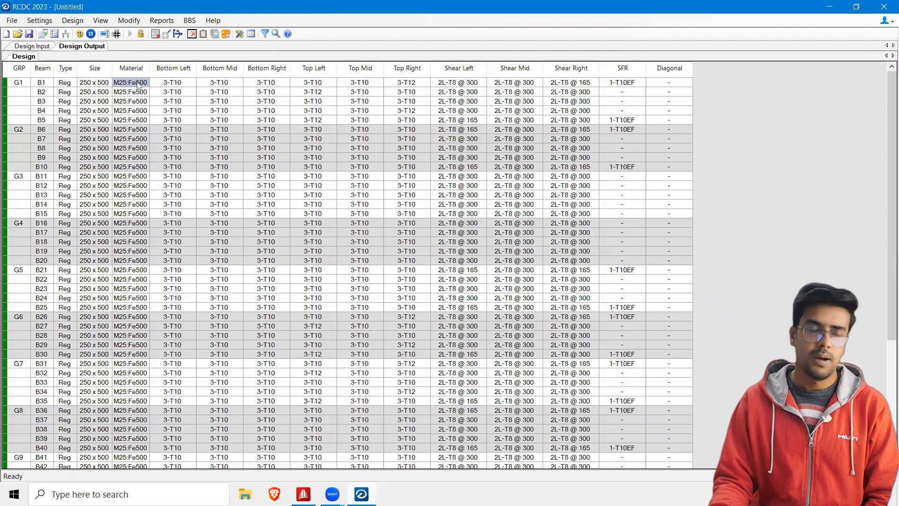
Examine beam B1's bottom, top and shear reinforcement at its left, middle and right sections in the design output.
click(177, 87)
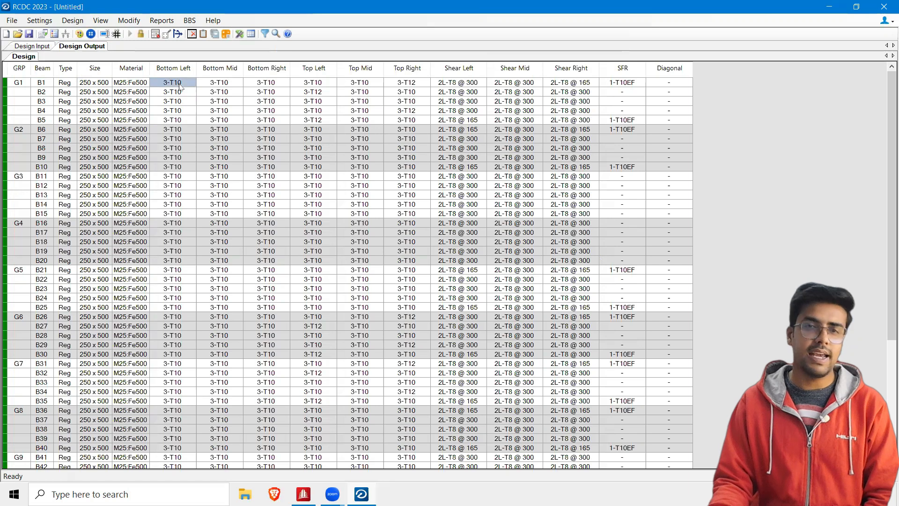
click(229, 85)
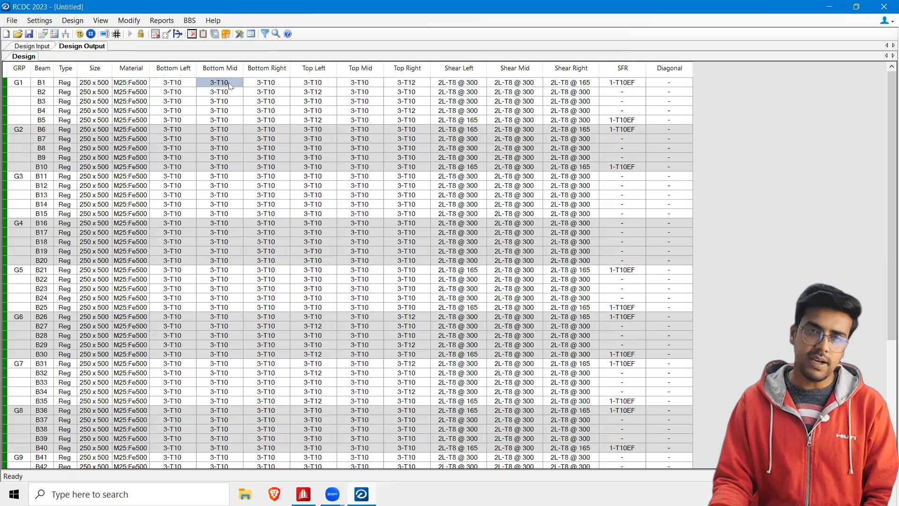
click(270, 85)
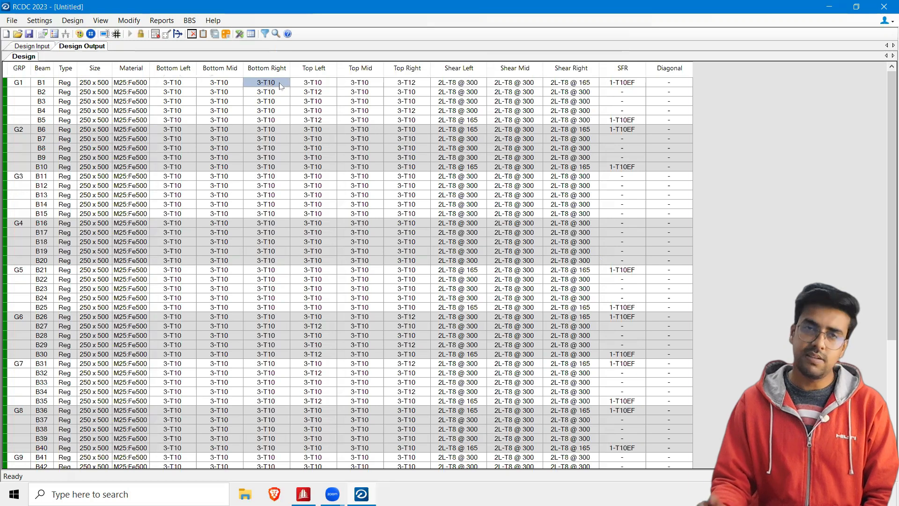
click(323, 87)
click(367, 87)
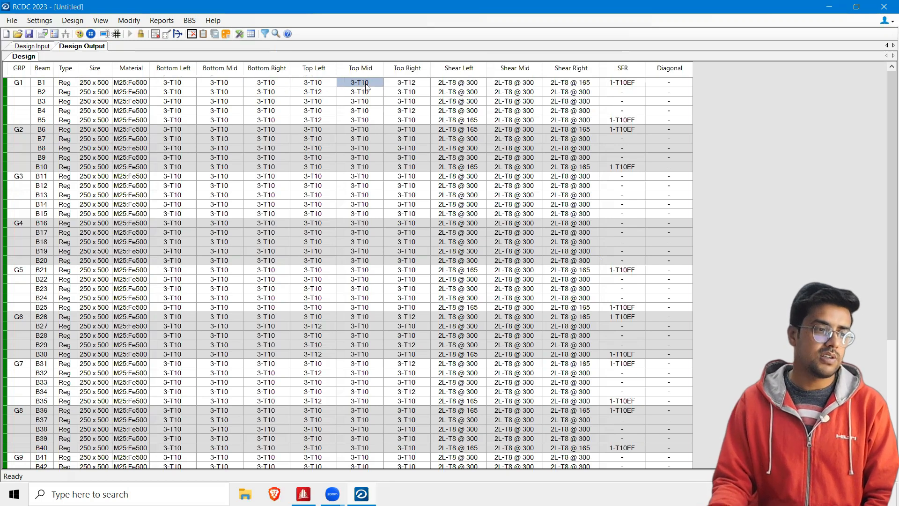
click(418, 88)
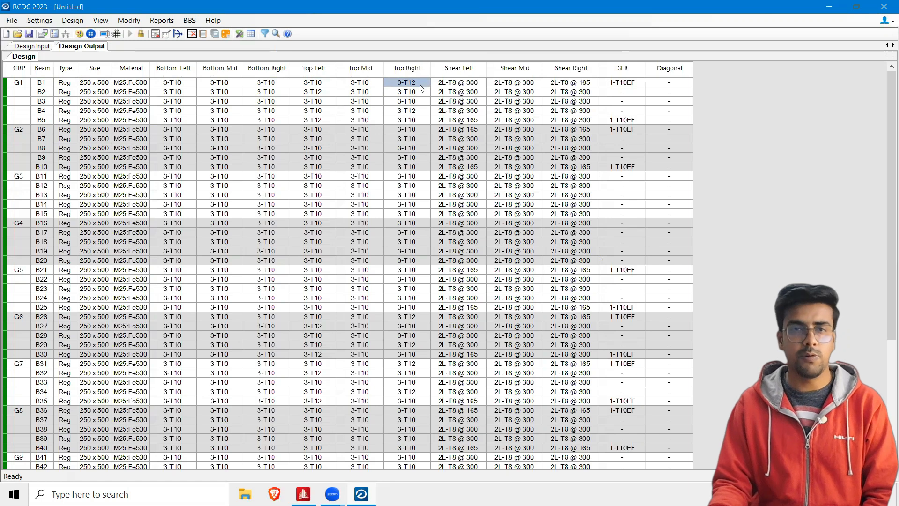
click(461, 85)
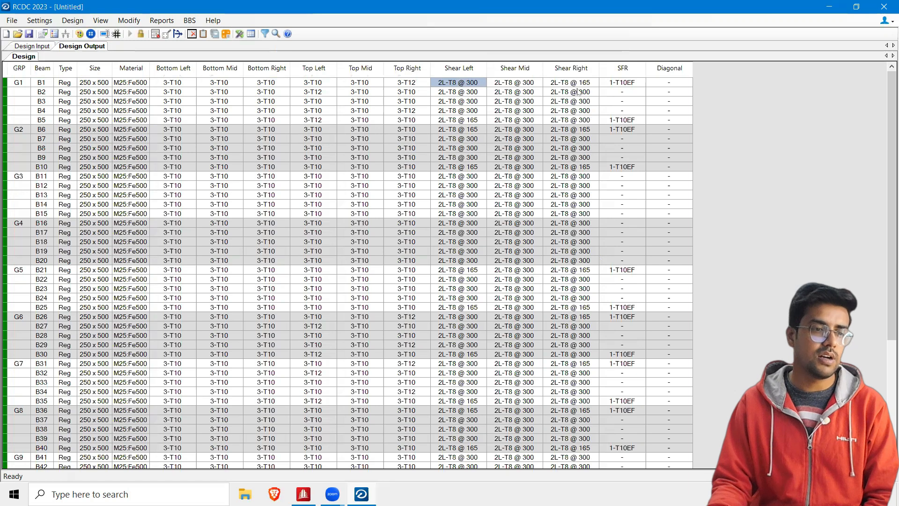
click(534, 84)
click(586, 86)
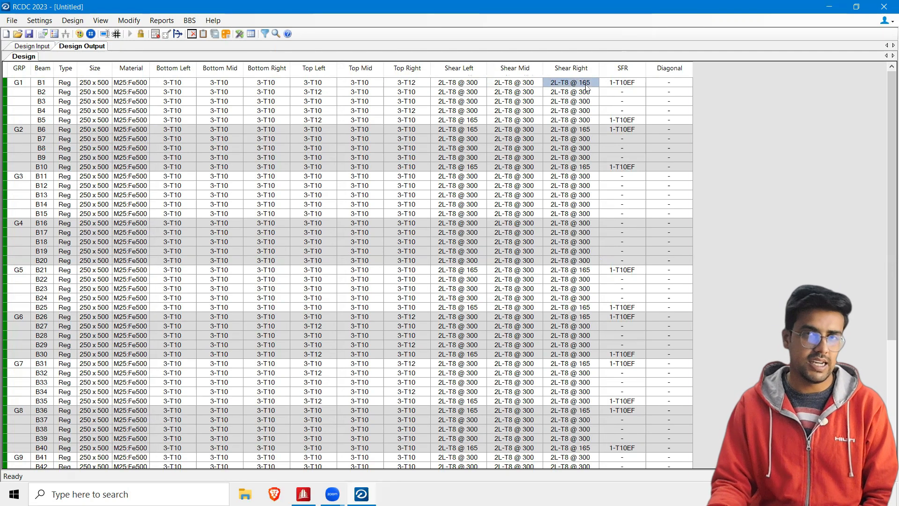
Generate an on-screen drawing of the bar bending schedule for beam group G1 (B1-B2-B3-B4-B5) only.
right_click(27, 86)
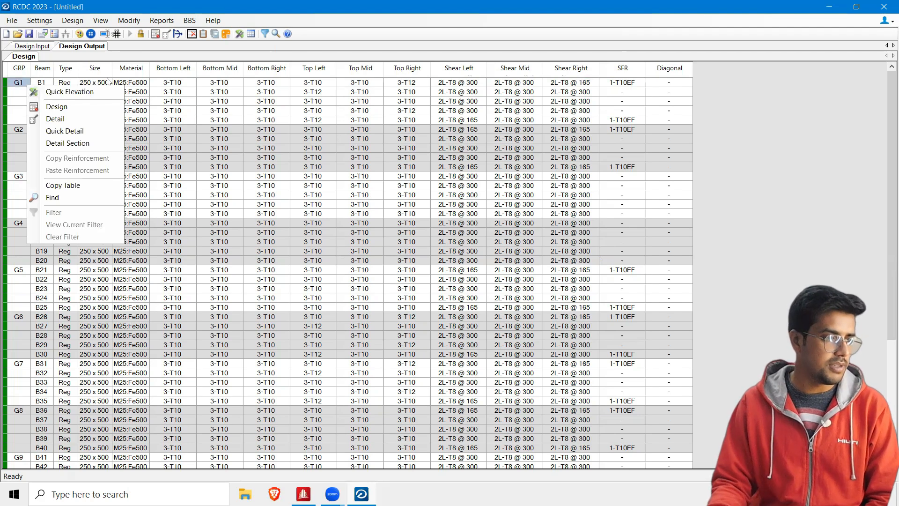
click(189, 20)
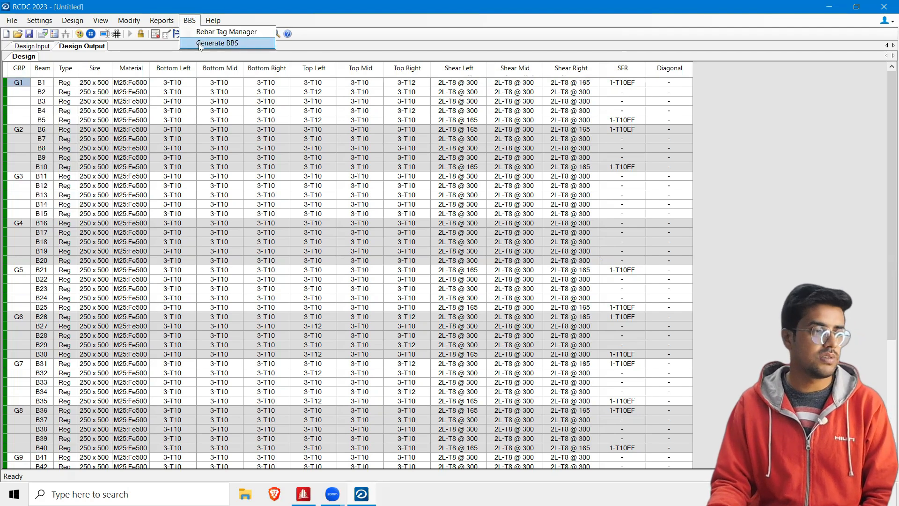
click(200, 44)
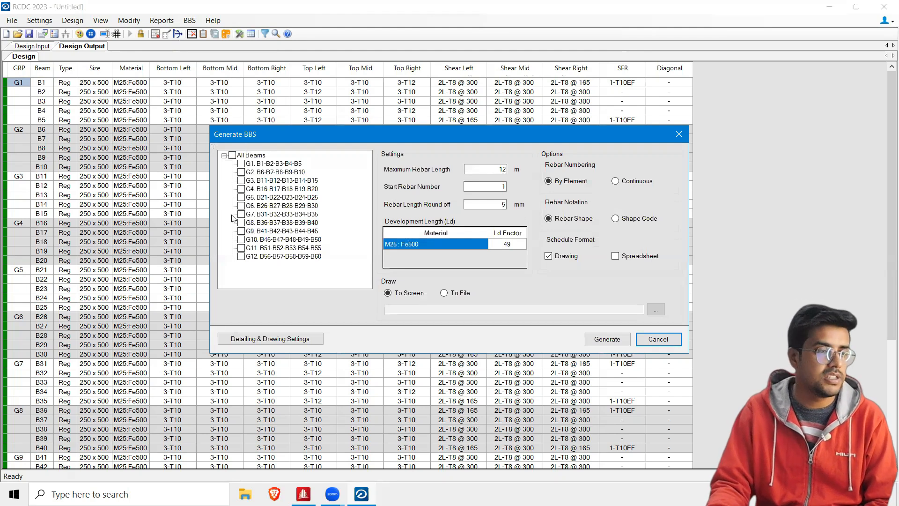
click(241, 164)
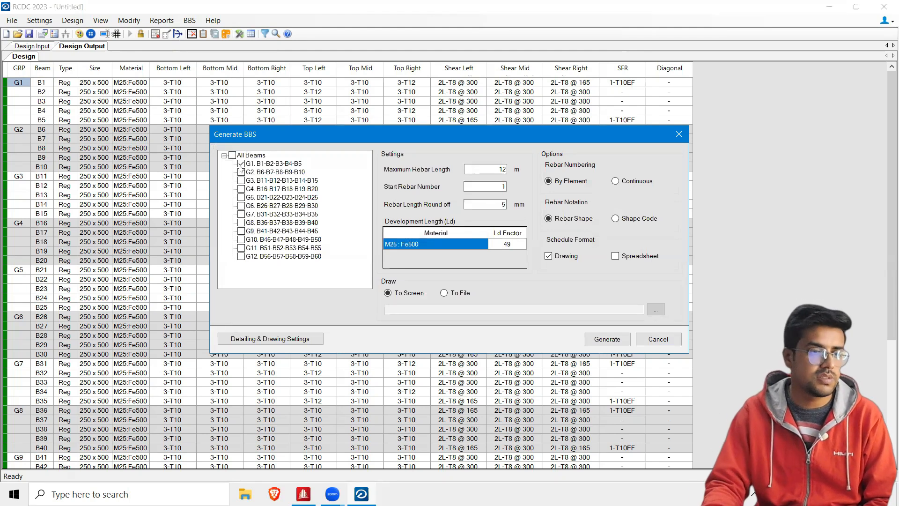
click(607, 339)
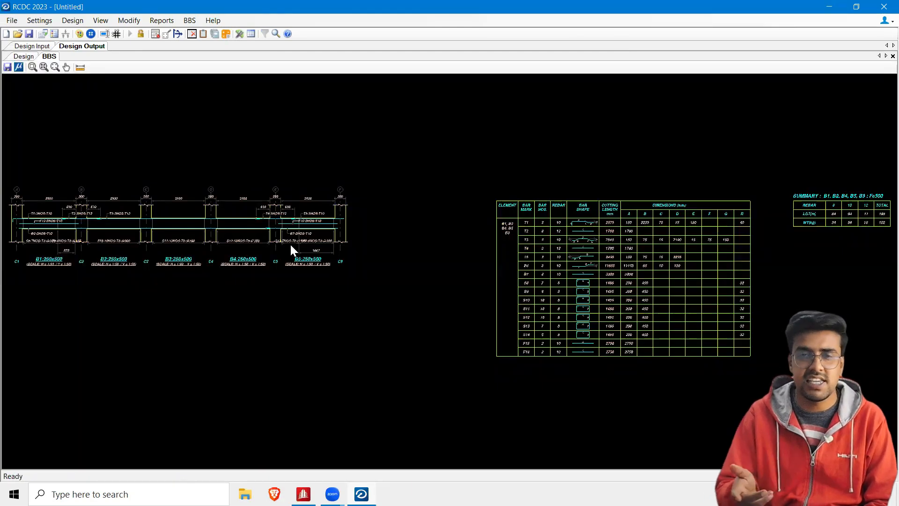
Examine the longitudinal bars, stirrups and lap dimensions in the elevation of beams B1 to B5.
middle_drag(336, 291, 555, 284)
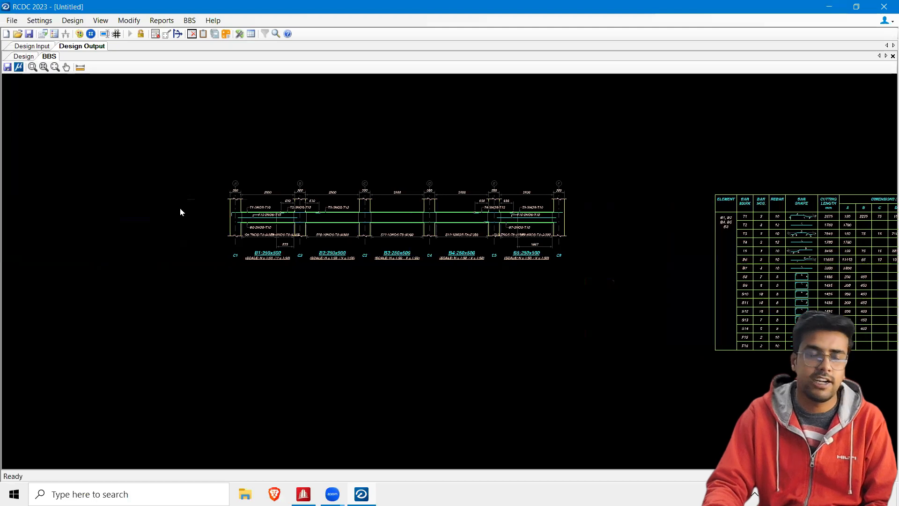
scroll(182, 208, up, 3)
scroll(378, 228, up, 3)
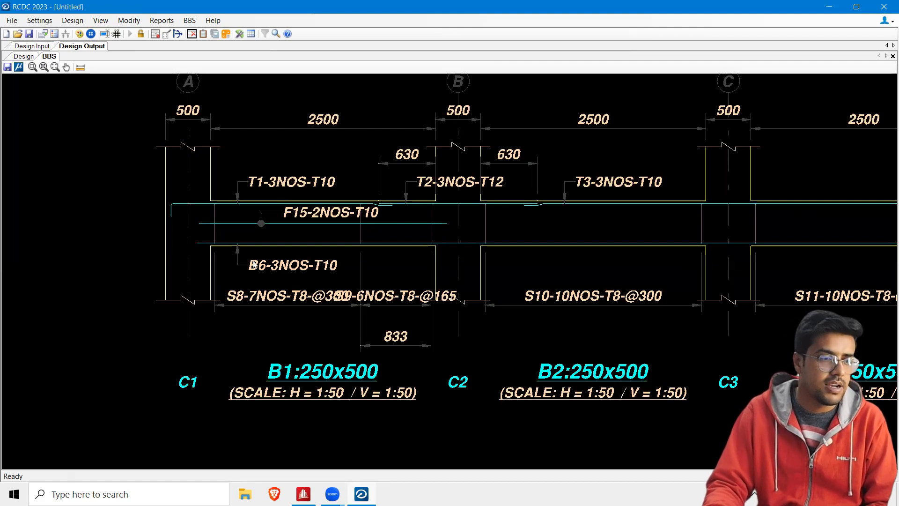
scroll(298, 276, down, 2)
scroll(298, 274, down, 4)
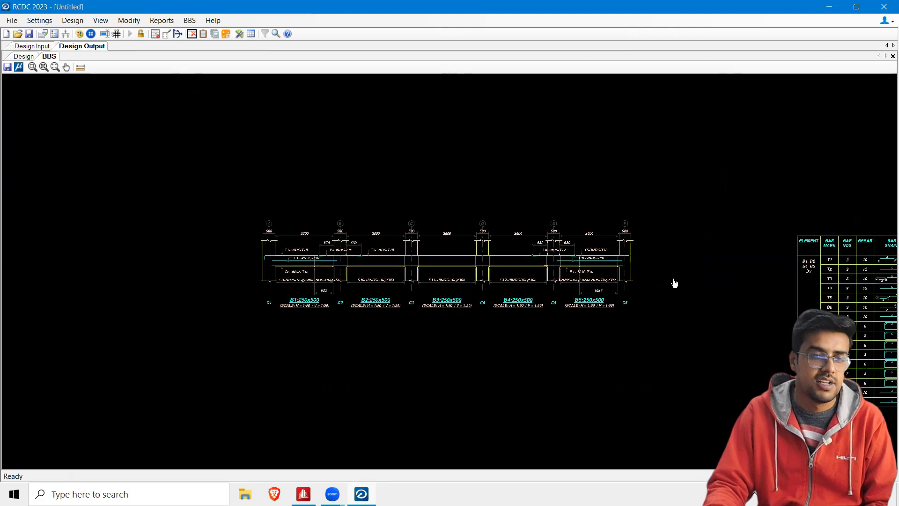
Examine the bar bending table with its shapes and cutting lengths, and the rebar length and weight summary for group G1.
middle_drag(672, 282, 260, 240)
scroll(401, 281, up, 4)
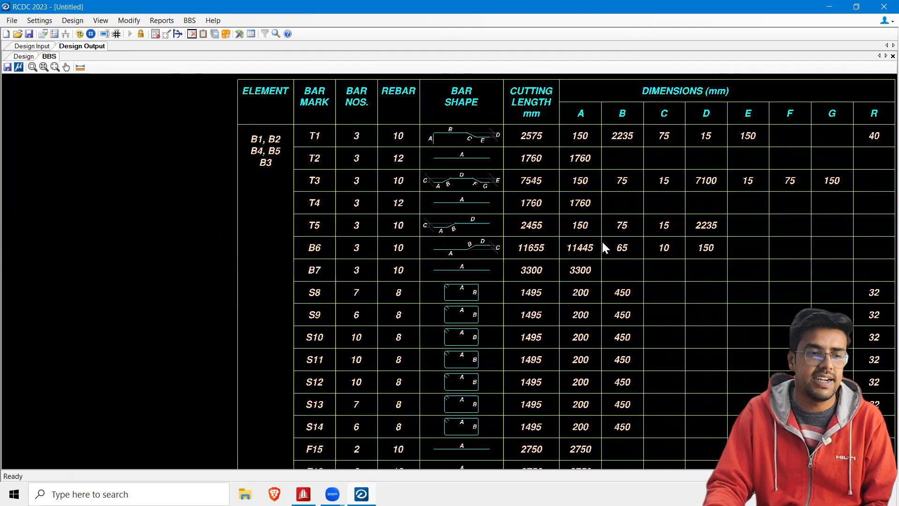
scroll(600, 241, down, 4)
middle_drag(746, 225, 475, 227)
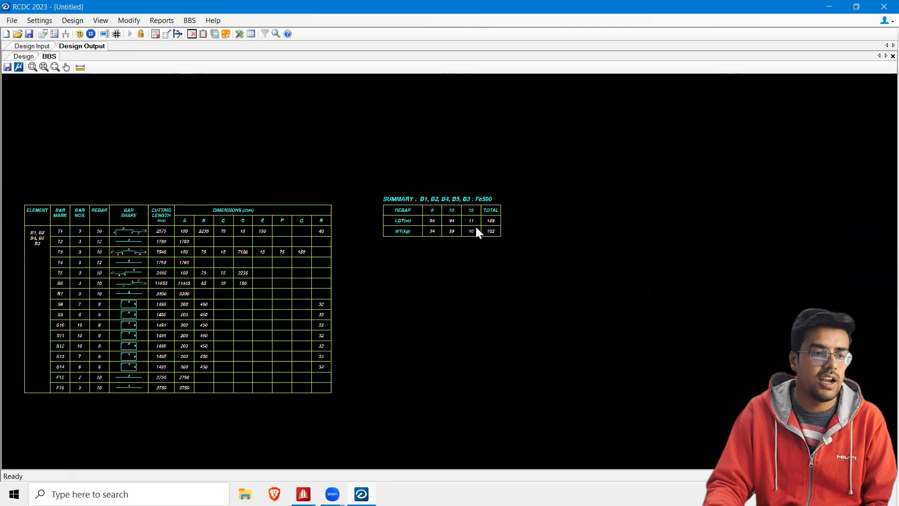
scroll(477, 228, up, 3)
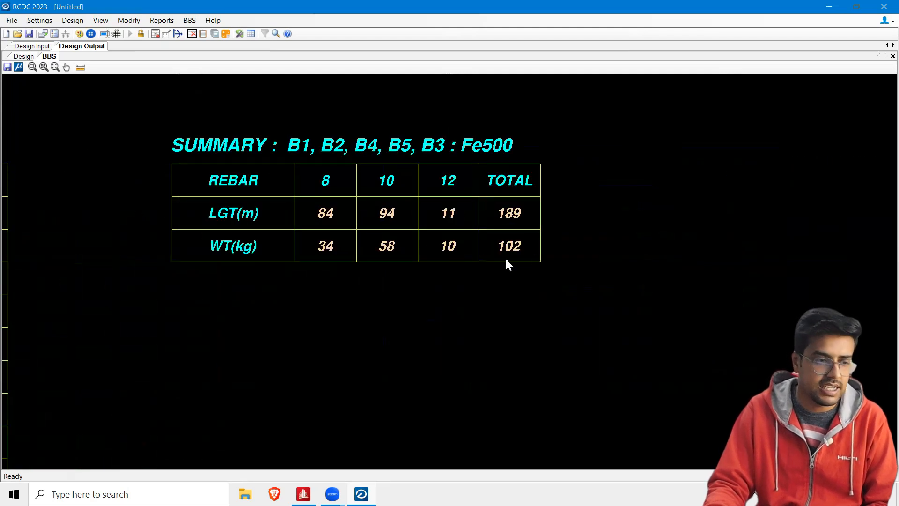
scroll(505, 249, down, 3)
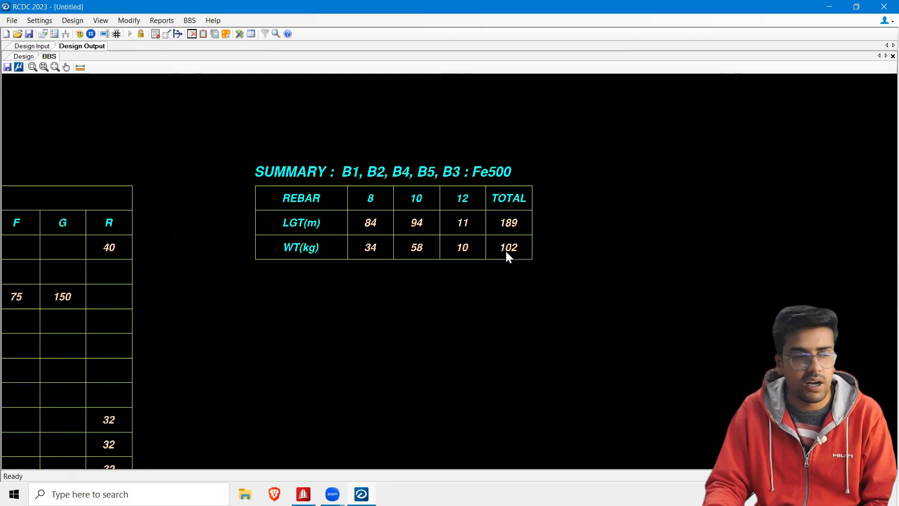
scroll(505, 249, down, 3)
middle_drag(365, 297, 720, 276)
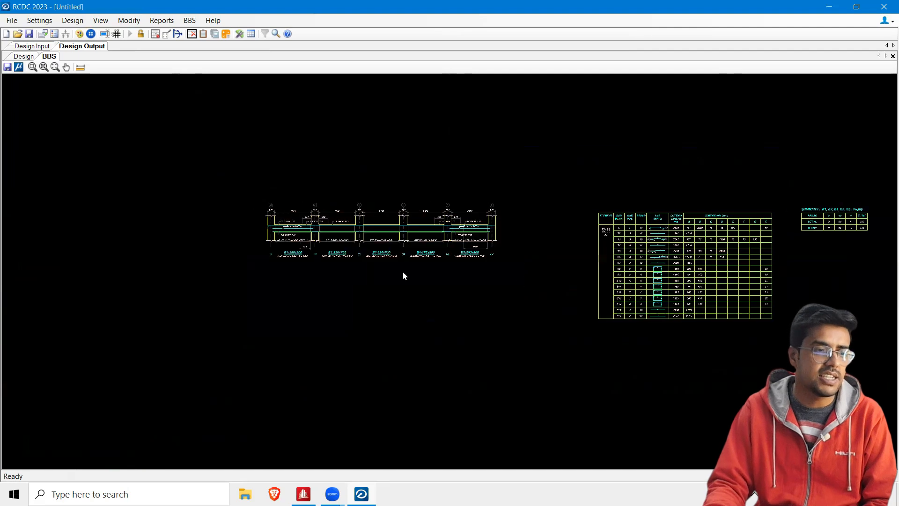